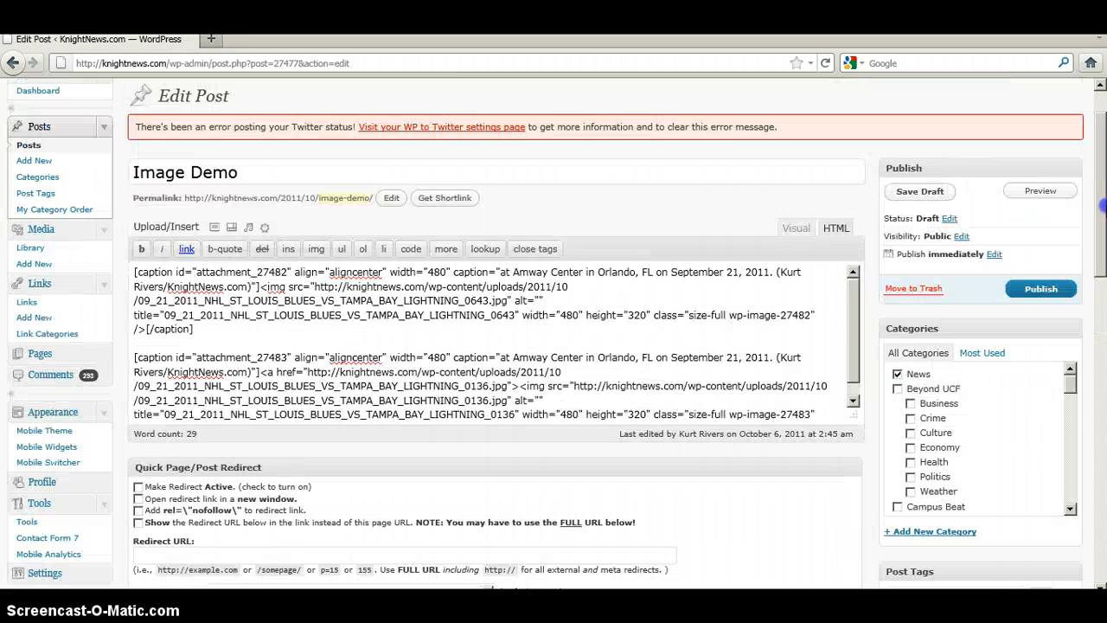
# - Review the Image Demo post's caption code, preview the post to check its two captioned hockey photos, and close the preview
pyautogui.moveTo(860, 346); pyautogui.dragTo(856, 309)
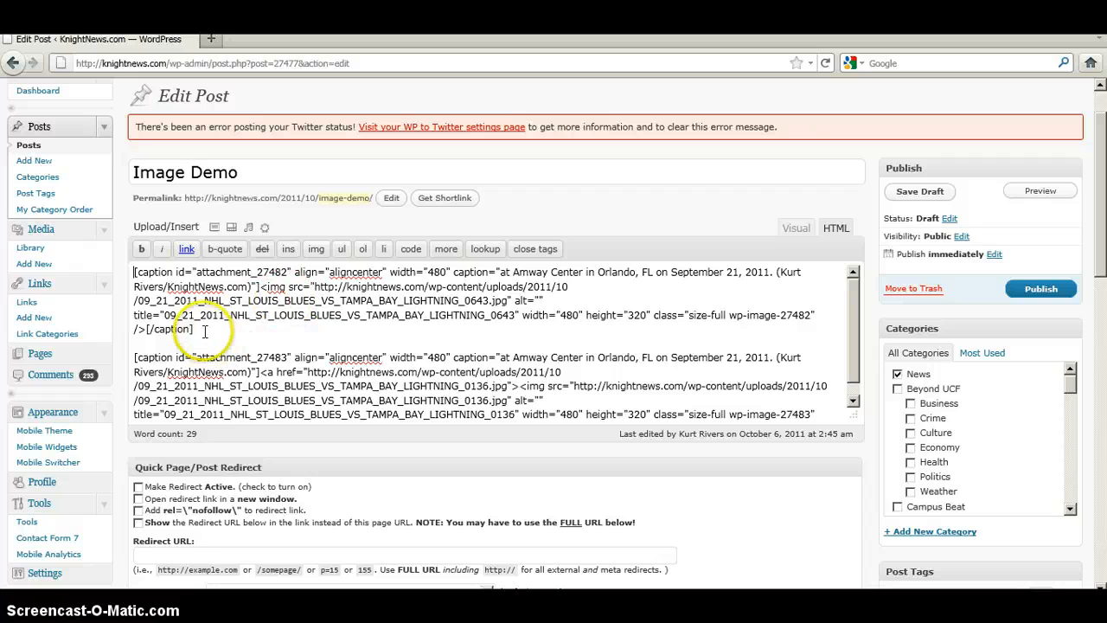
pyautogui.click(137, 273)
pyautogui.click(194, 329)
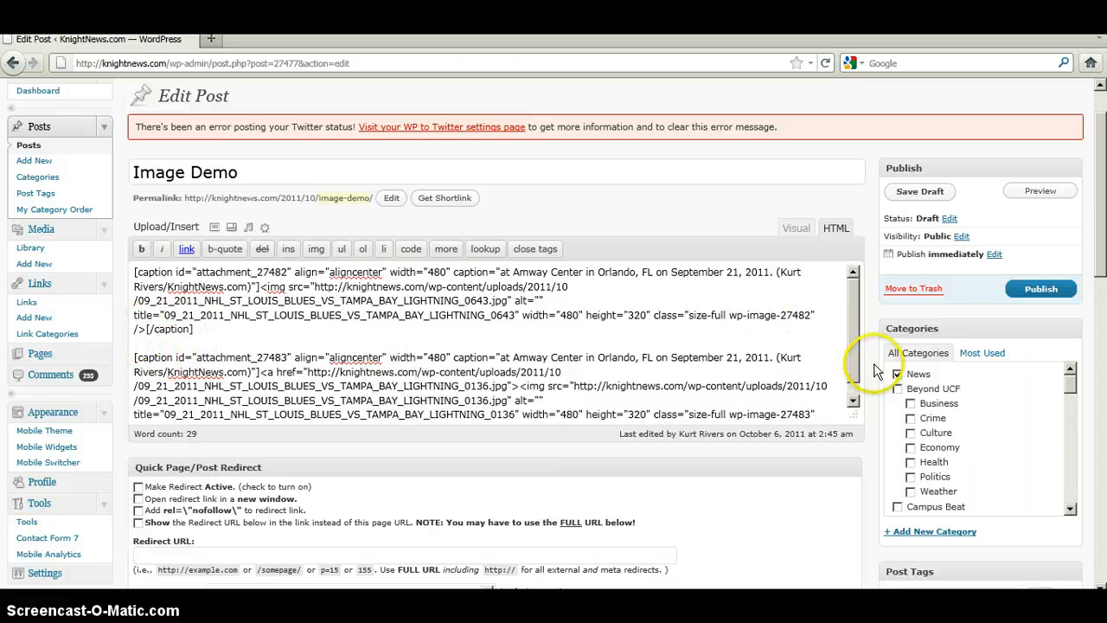
pyautogui.click(853, 400)
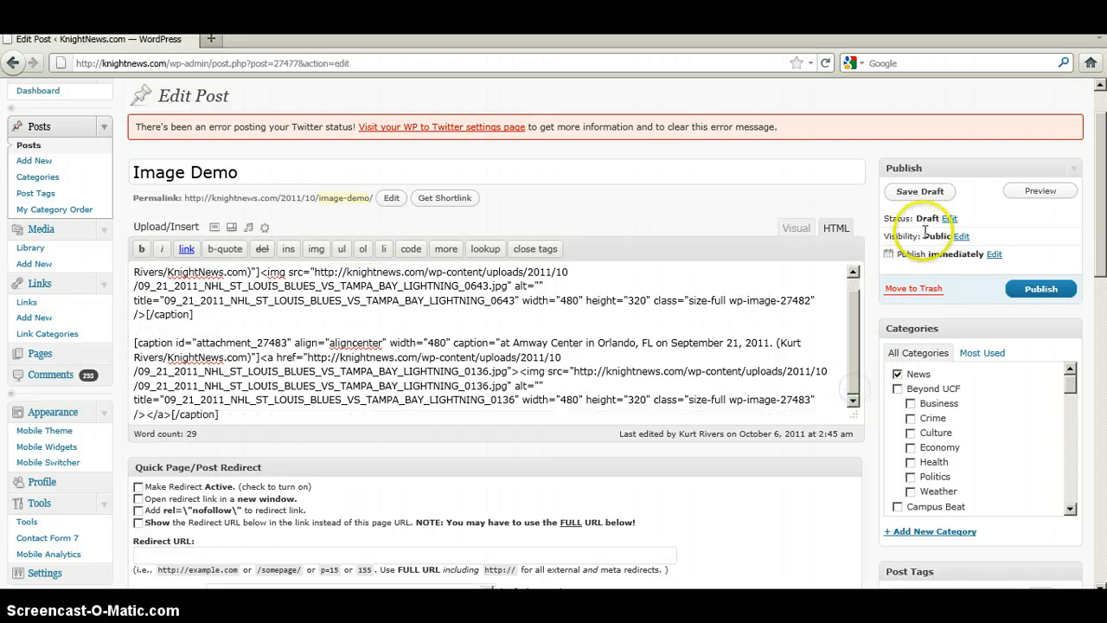
pyautogui.click(1023, 197)
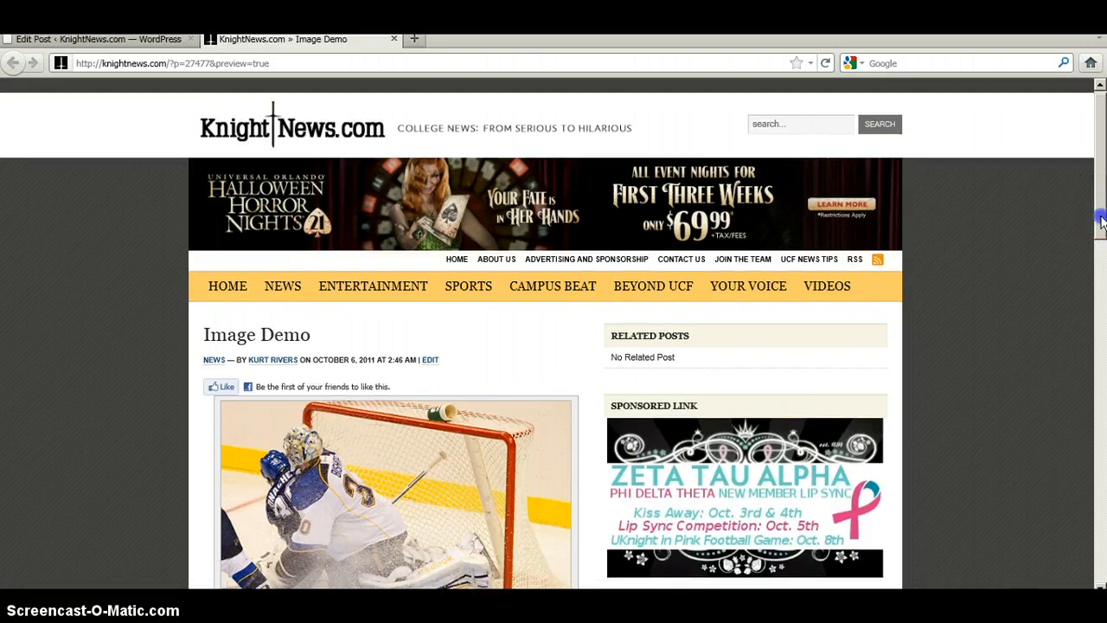
pyautogui.moveTo(1102, 216); pyautogui.dragTo(1102, 304)
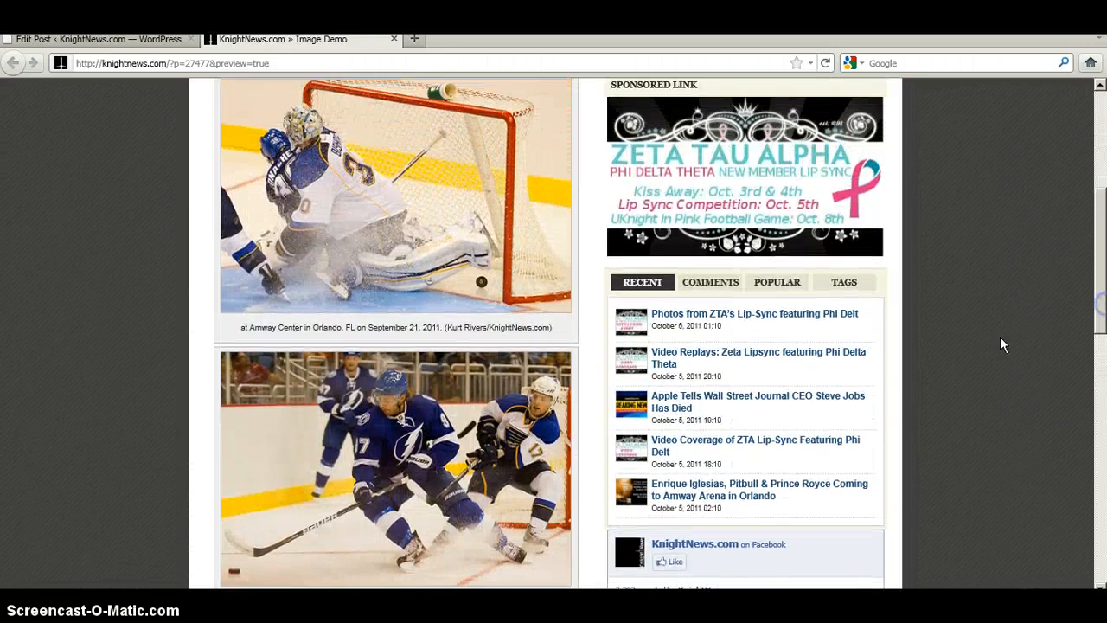
pyautogui.click(416, 171)
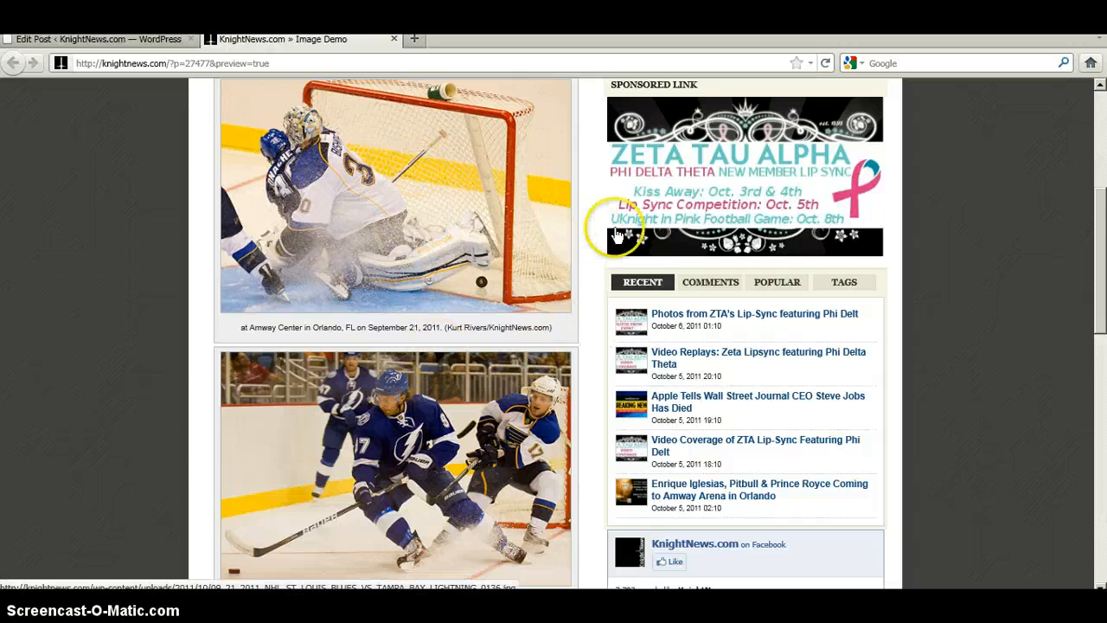
pyautogui.click(711, 282)
pyautogui.moveTo(1102, 271); pyautogui.dragTo(1102, 234)
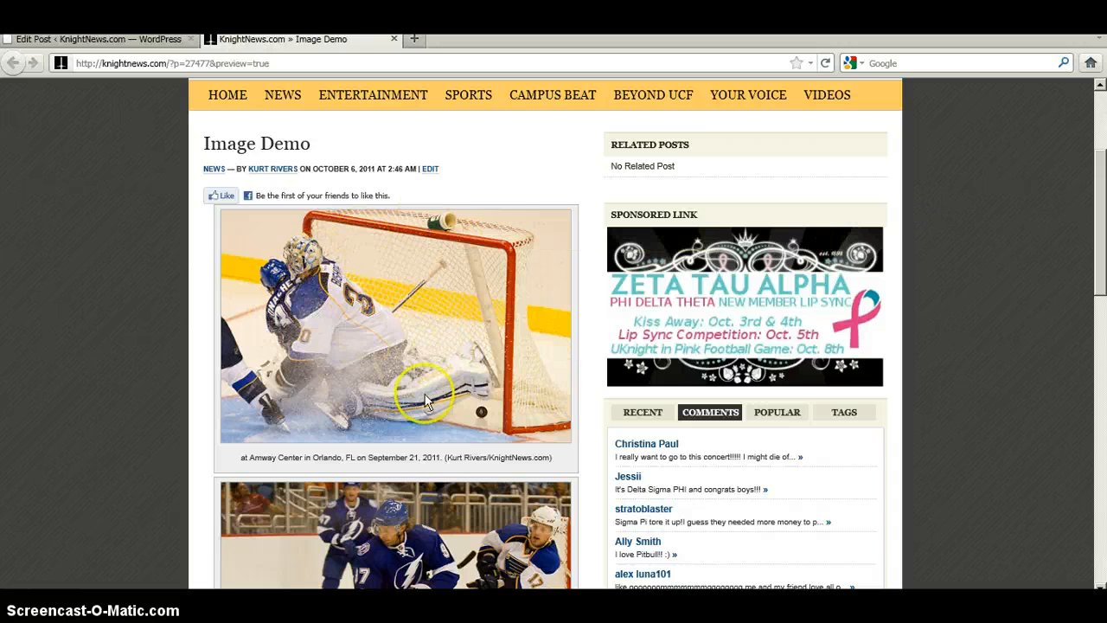
pyautogui.click(395, 40)
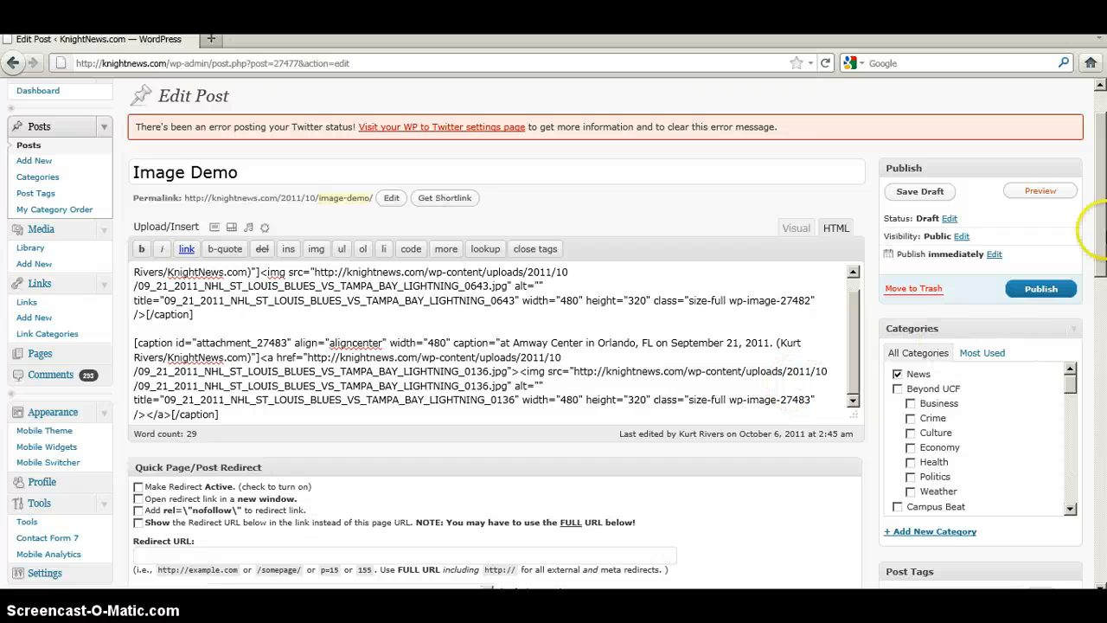
pyautogui.moveTo(1102, 225)
pyautogui.mouseDown()
pyautogui.moveTo(1103, 213)
pyautogui.moveTo(1102, 235)
pyautogui.mouseUp()
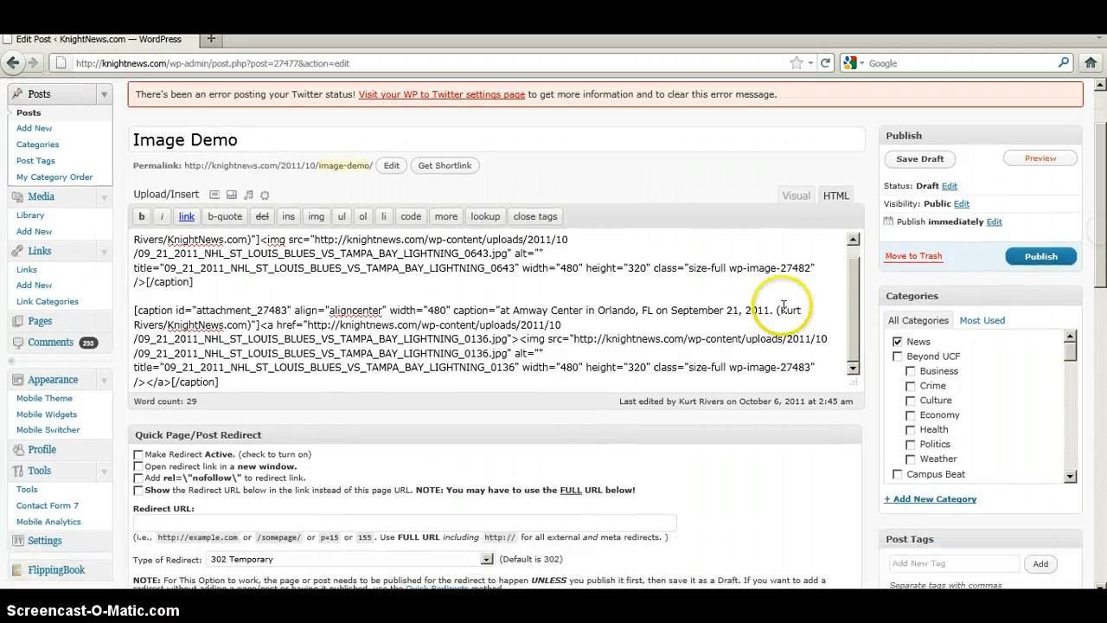
pyautogui.moveTo(854, 332); pyautogui.dragTo(857, 299)
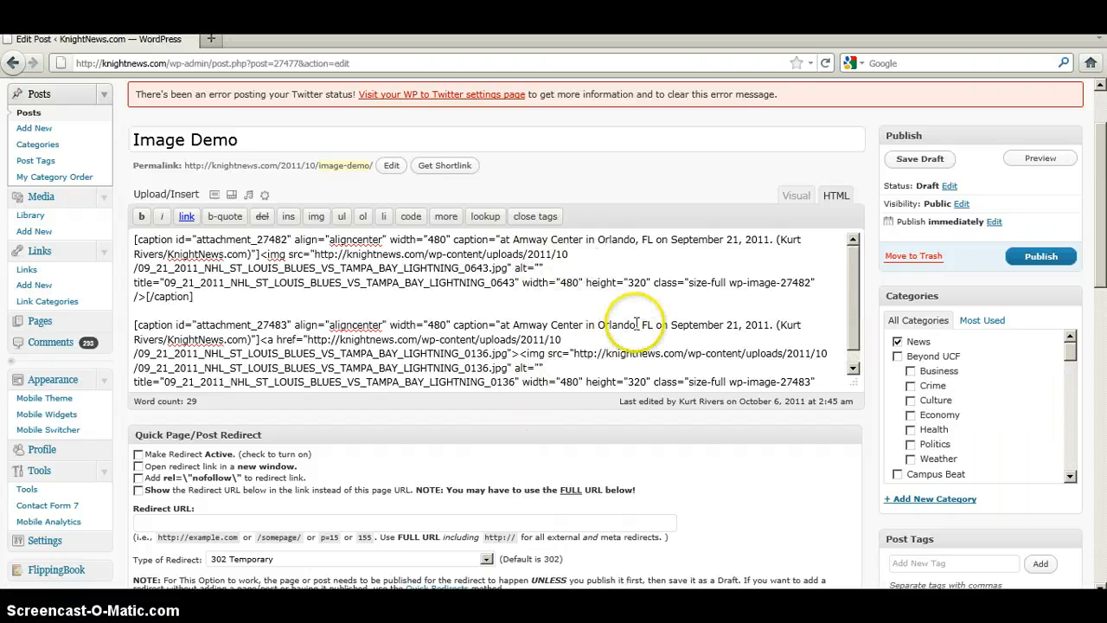
pyautogui.moveTo(195, 297); pyautogui.dragTo(109, 233)
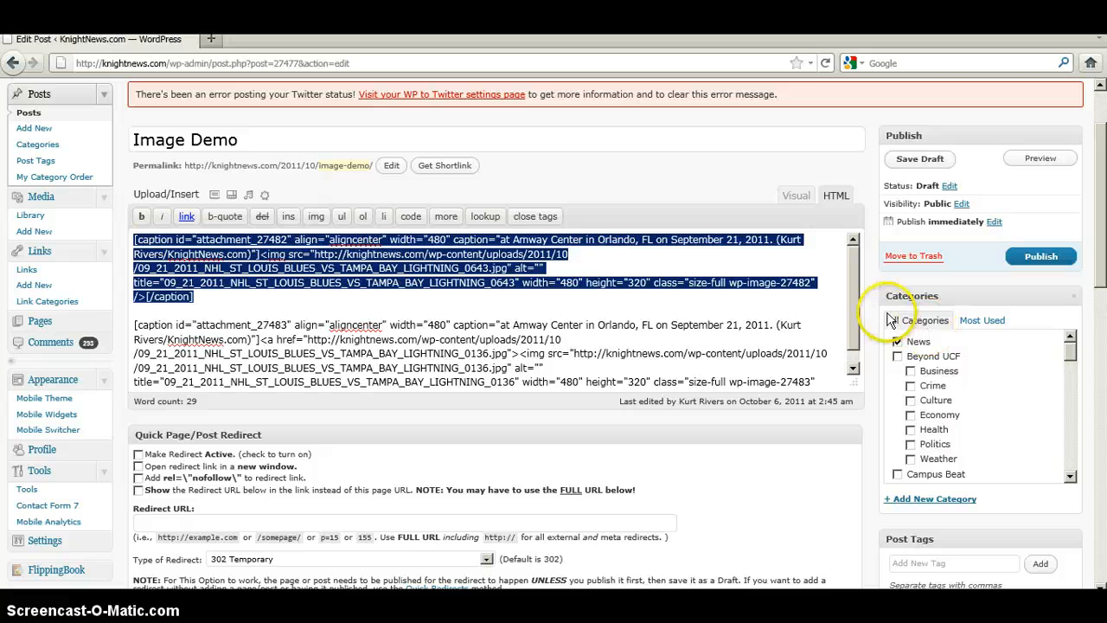
pyautogui.scroll(-1, 857, 351)
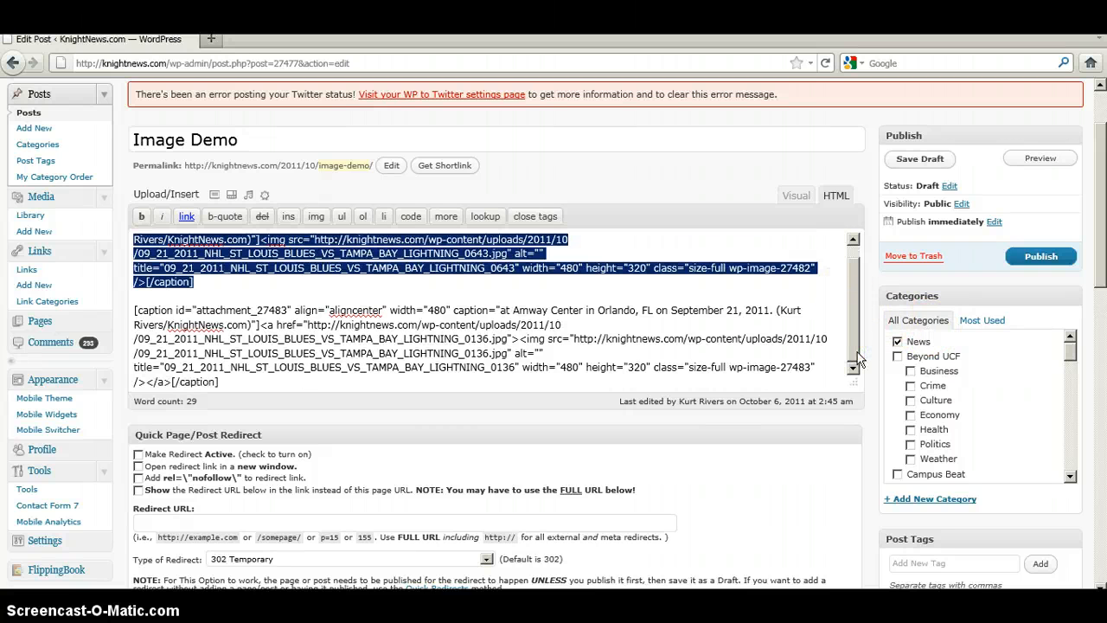
pyautogui.scroll(1, 857, 353)
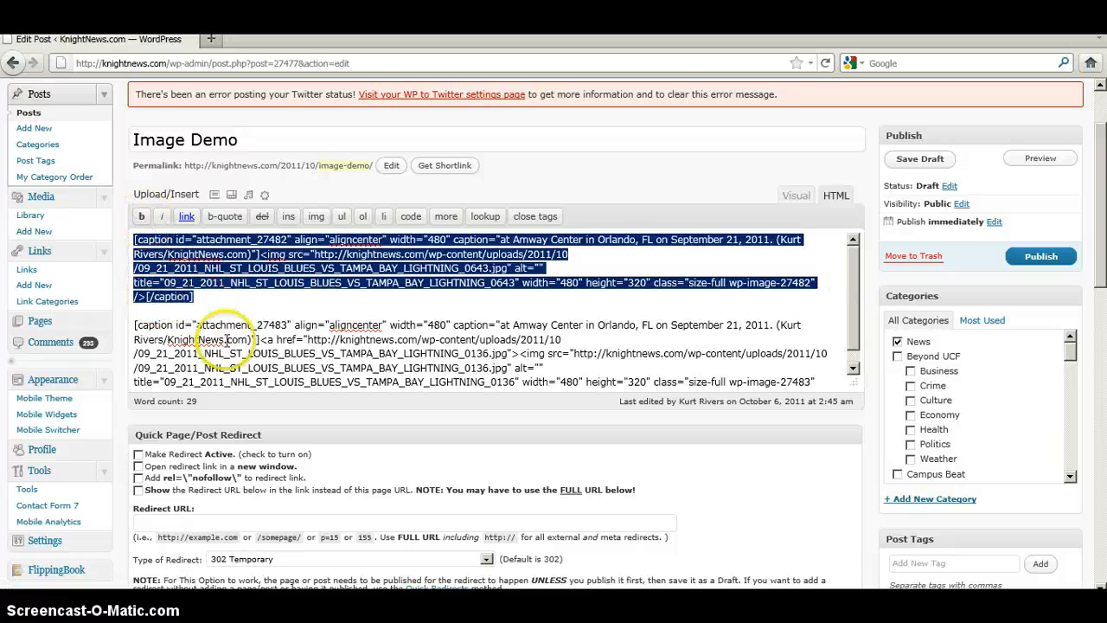
pyautogui.rightClick(217, 269)
pyautogui.click(217, 268)
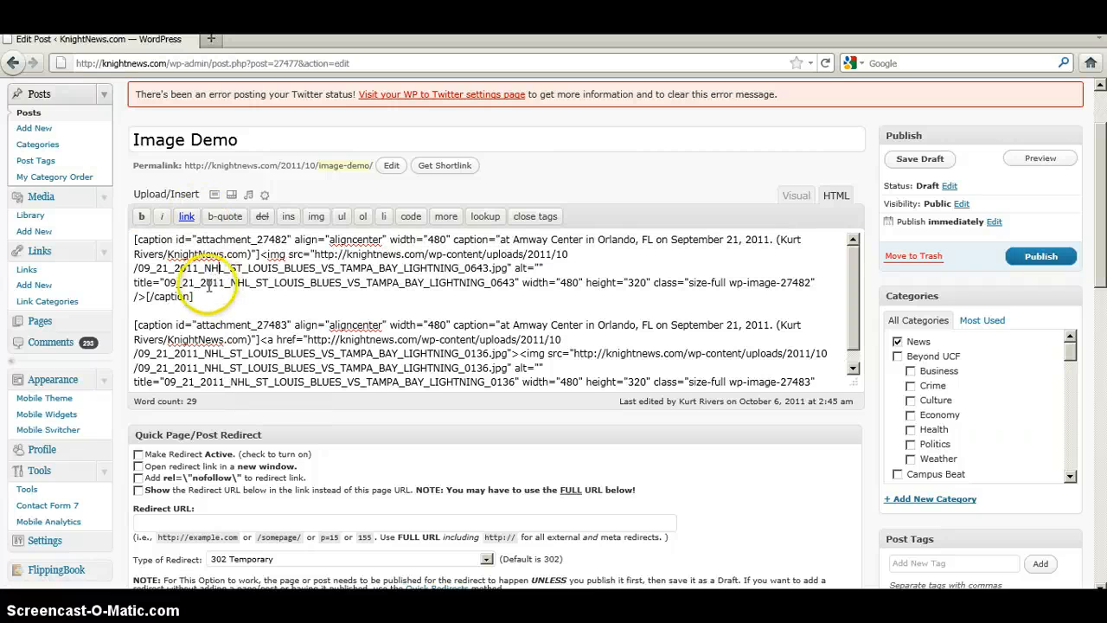
pyautogui.moveTo(197, 299); pyautogui.dragTo(77, 219)
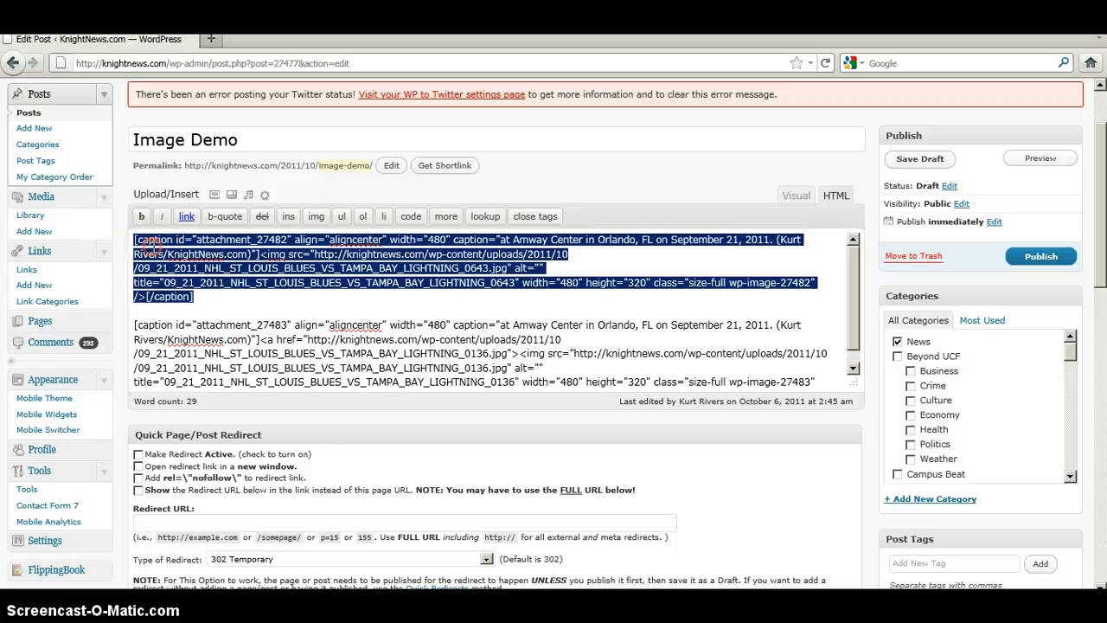
pyautogui.rightClick(154, 248)
pyautogui.click(278, 283)
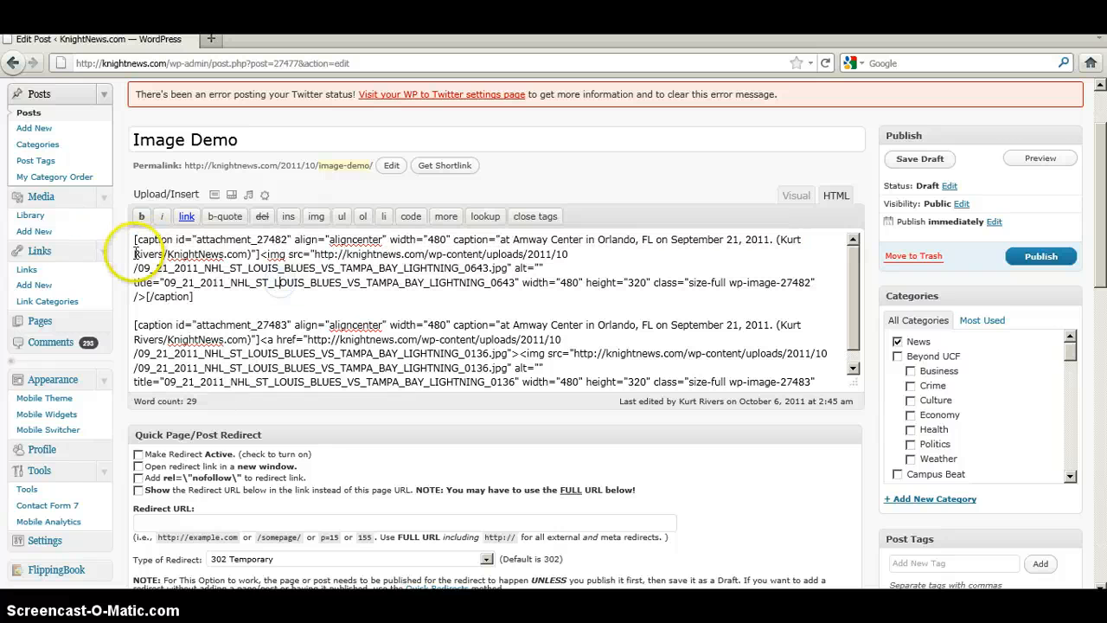
pyautogui.moveTo(134, 243); pyautogui.dragTo(158, 234)
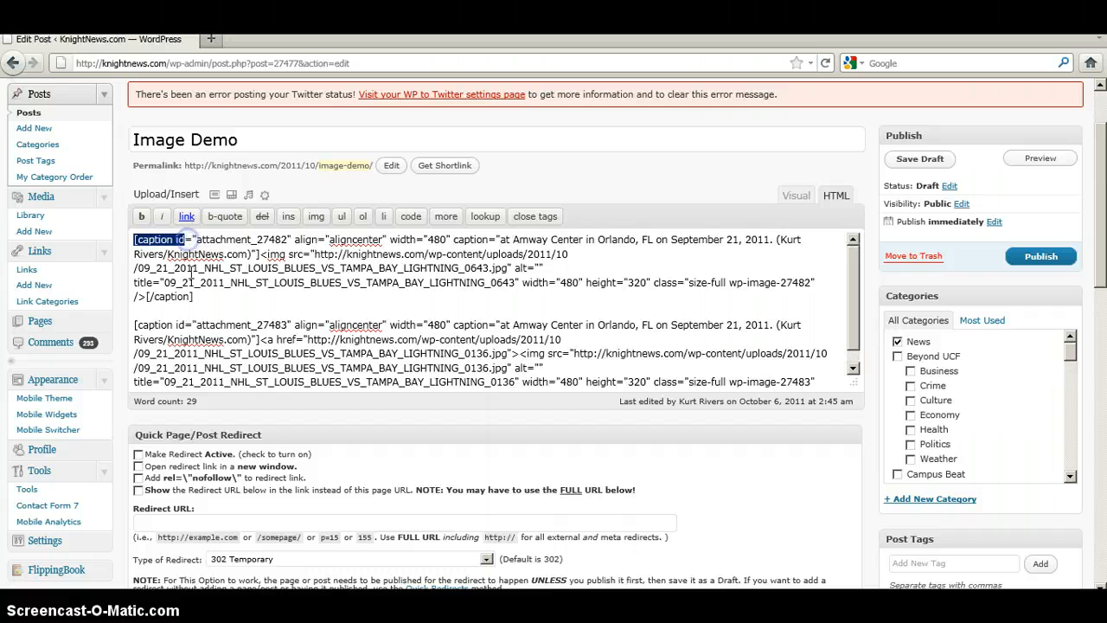
pyautogui.moveTo(193, 297); pyautogui.dragTo(156, 296)
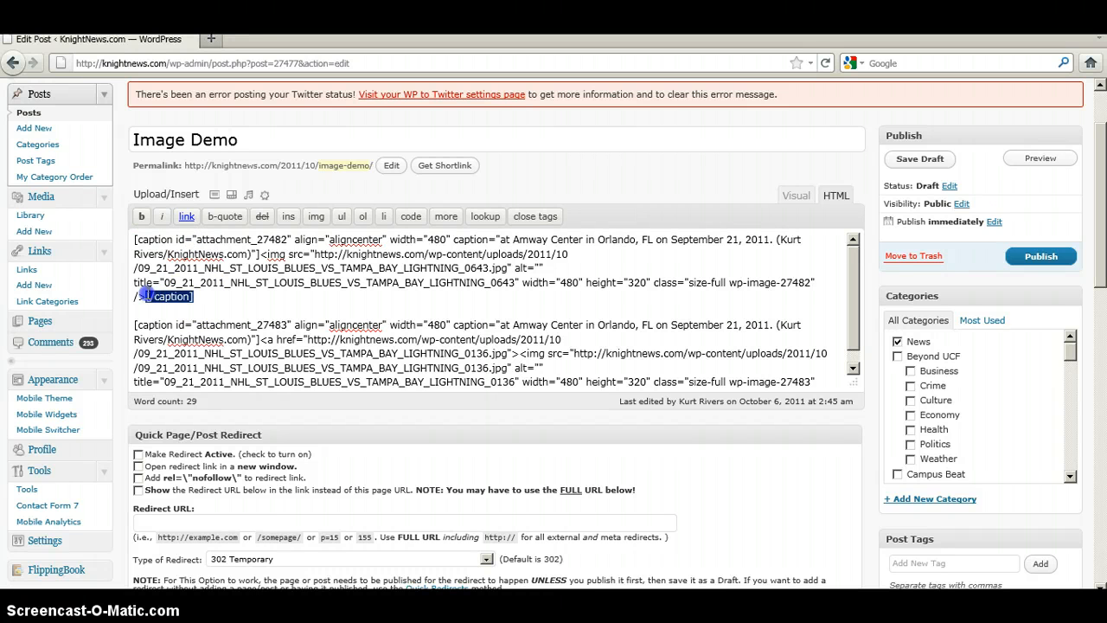
pyautogui.click(226, 305)
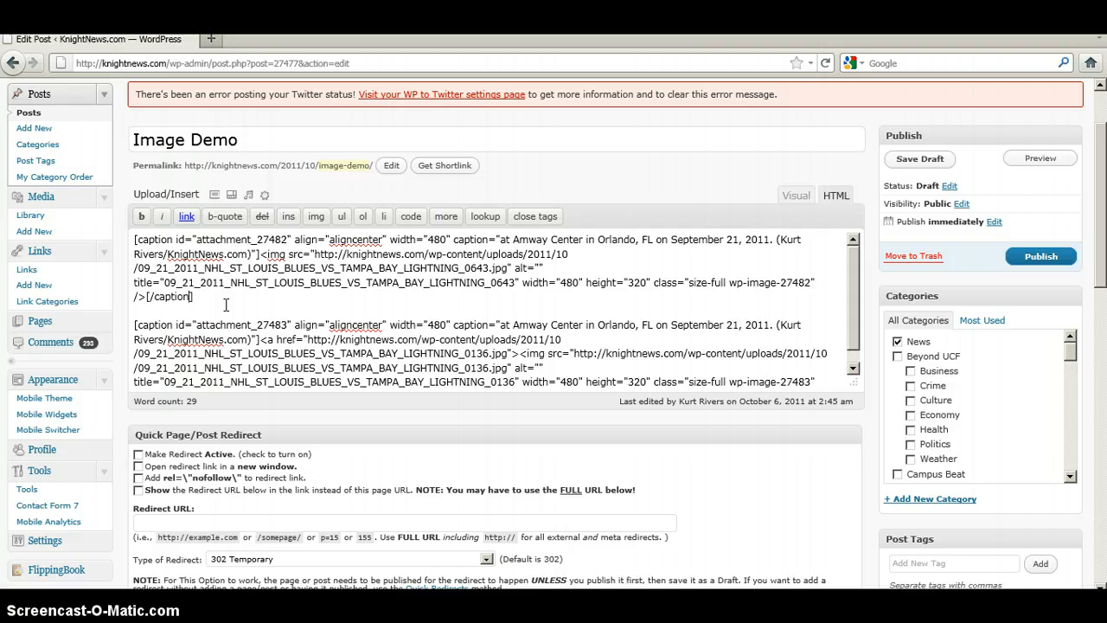
# - Copy the first image's complete code block for attachment_27482, from the opening [caption tag through [/caption]
pyautogui.moveTo(225, 304); pyautogui.dragTo(99, 218)
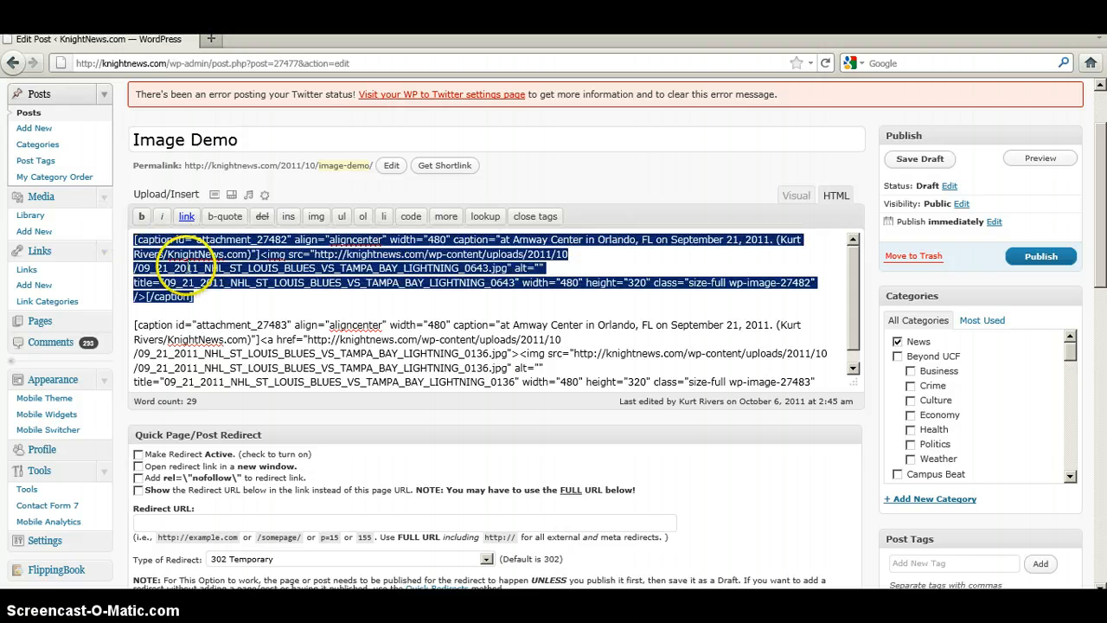
pyautogui.rightClick(173, 257)
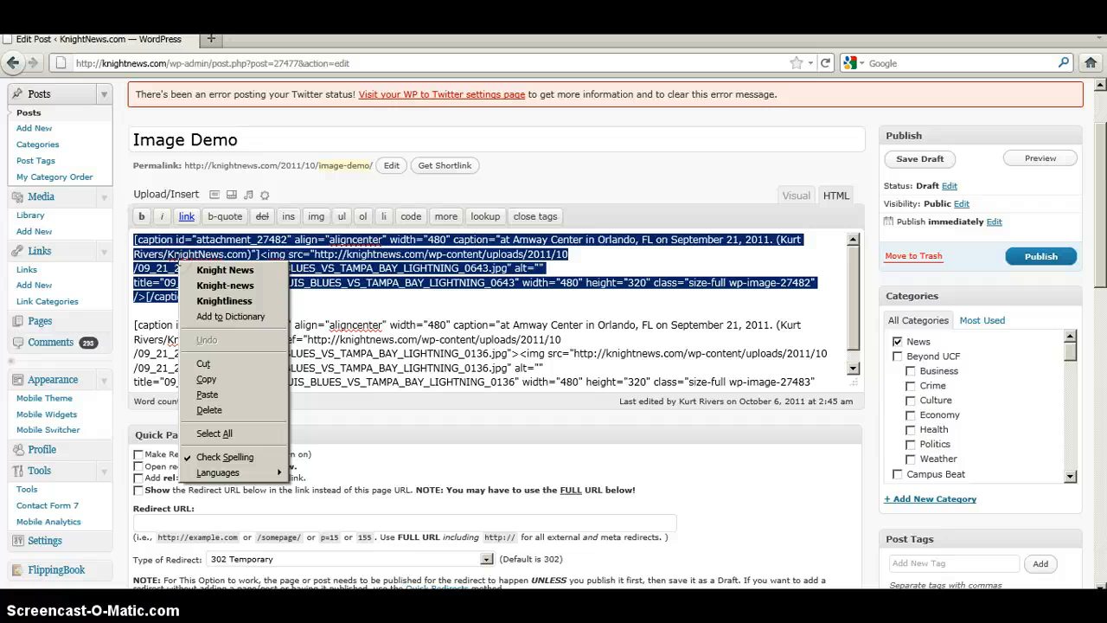
pyautogui.click(237, 381)
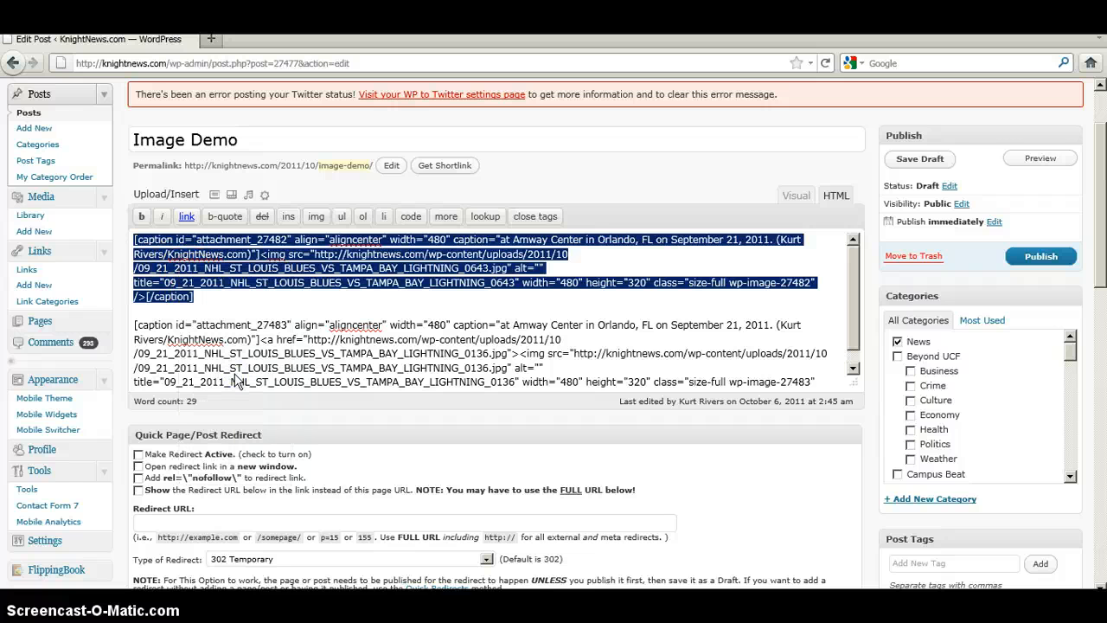
pyautogui.click(220, 325)
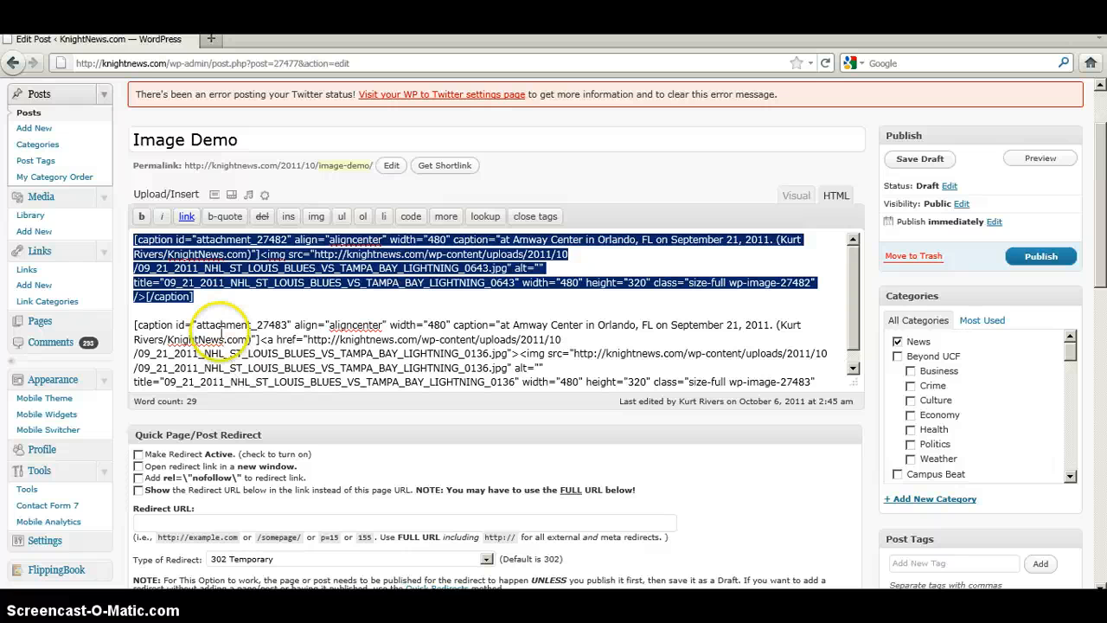
# - Open the published post "2011 UCF Homecoming Court Announced" for editing from the list of all posts
pyautogui.click(69, 97)
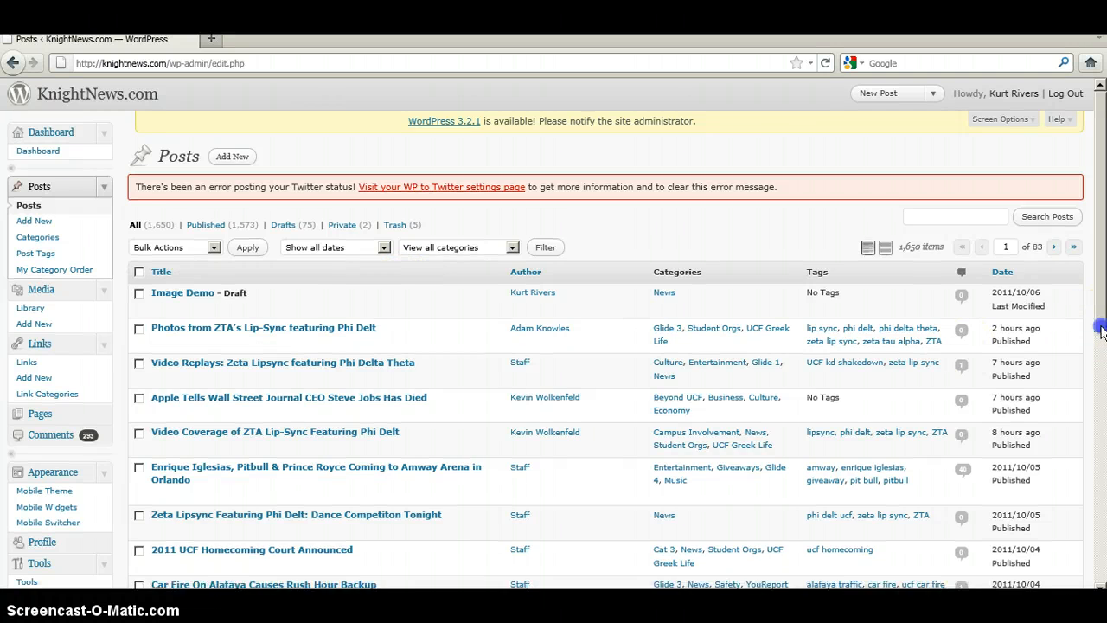
pyautogui.moveTo(1100, 358); pyautogui.dragTo(1104, 407)
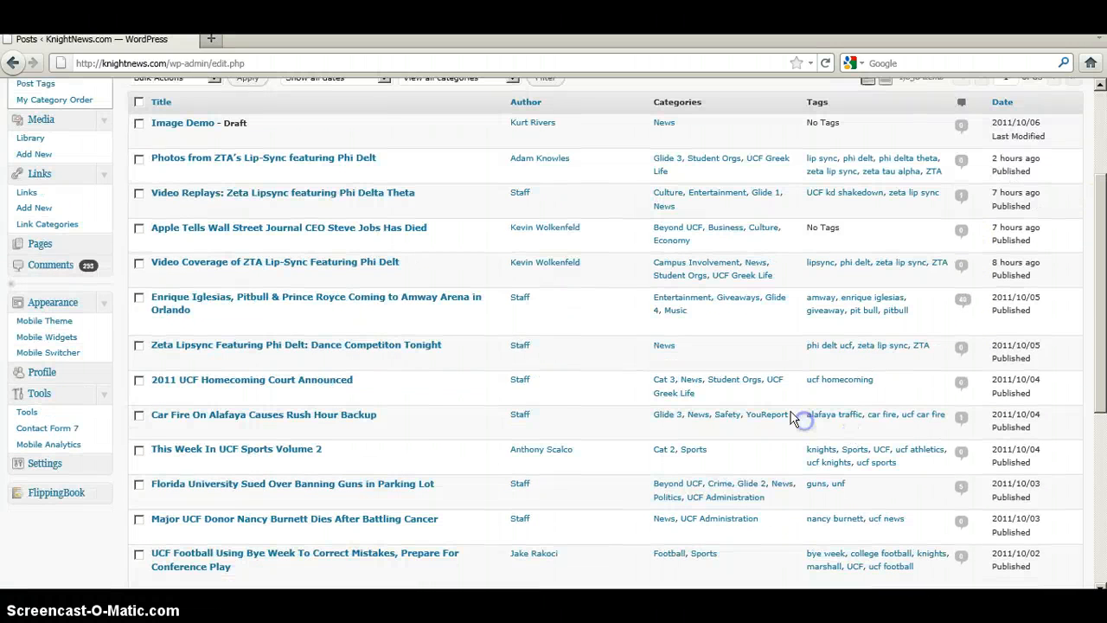
pyautogui.click(349, 383)
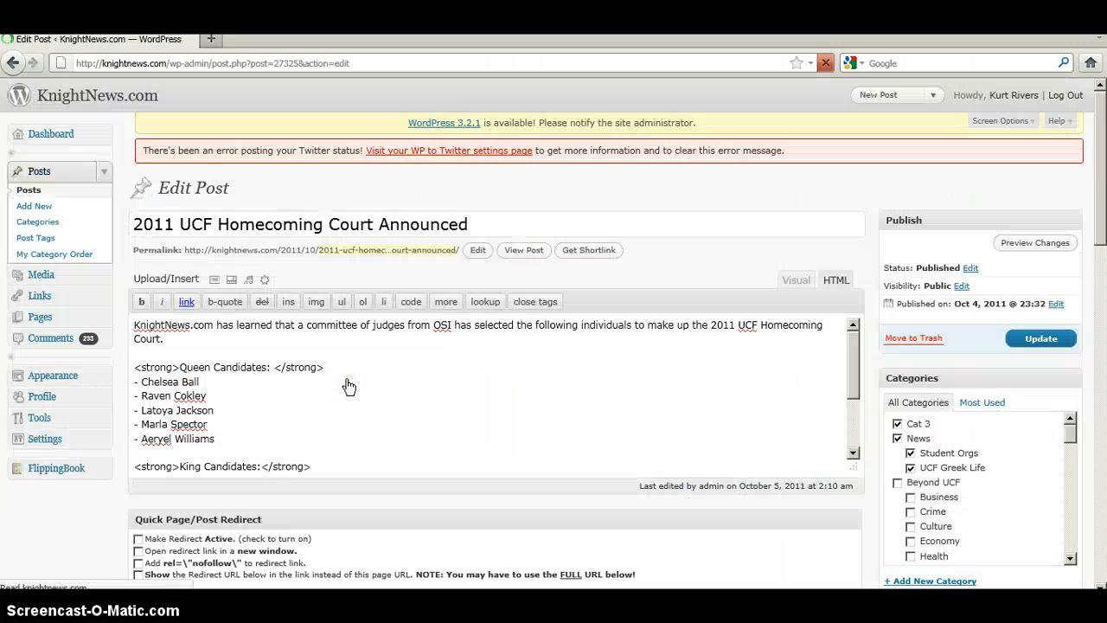
# - Paste the copied image caption code on its own line between the opening paragraph and the Queen Candidates heading
pyautogui.click(338, 343)
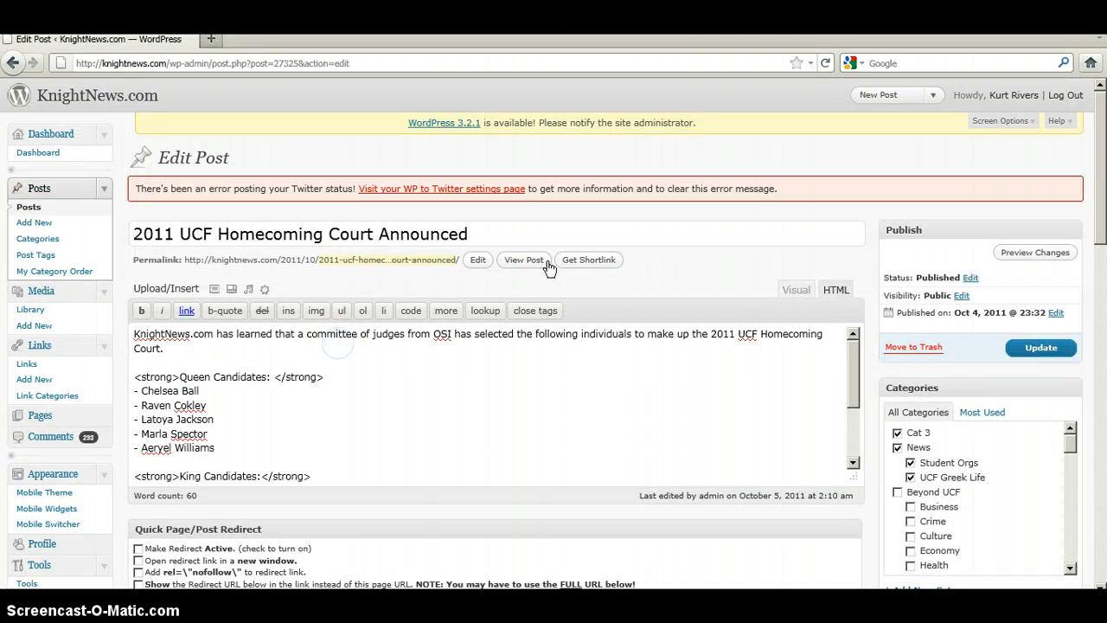
pyautogui.press('Return')
pyautogui.press('Return')
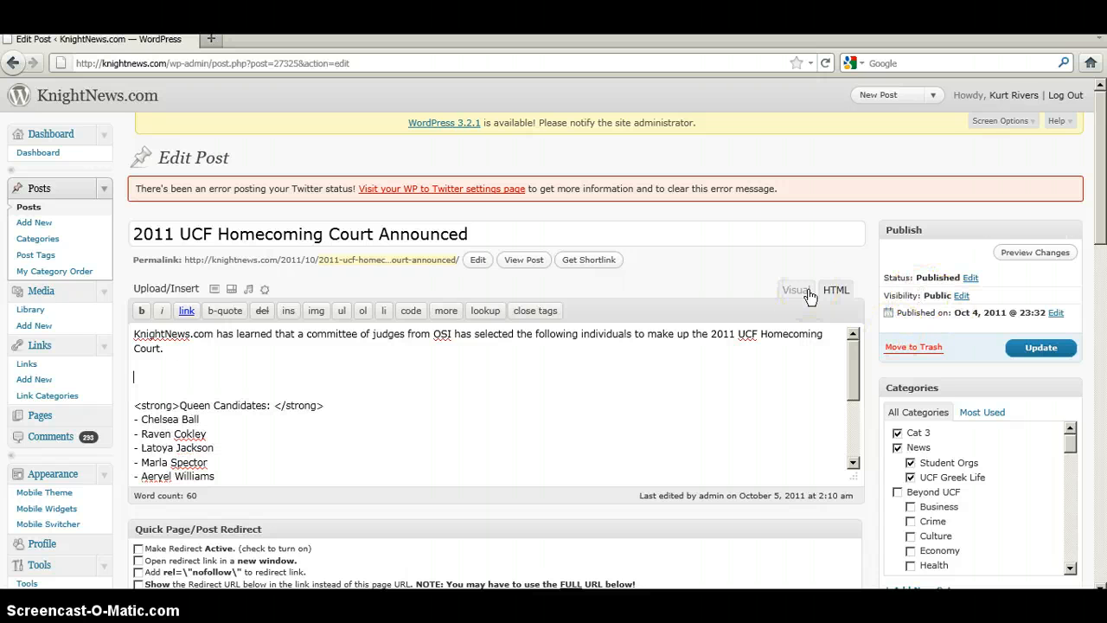
pyautogui.hotkey('ctrl', 'v')
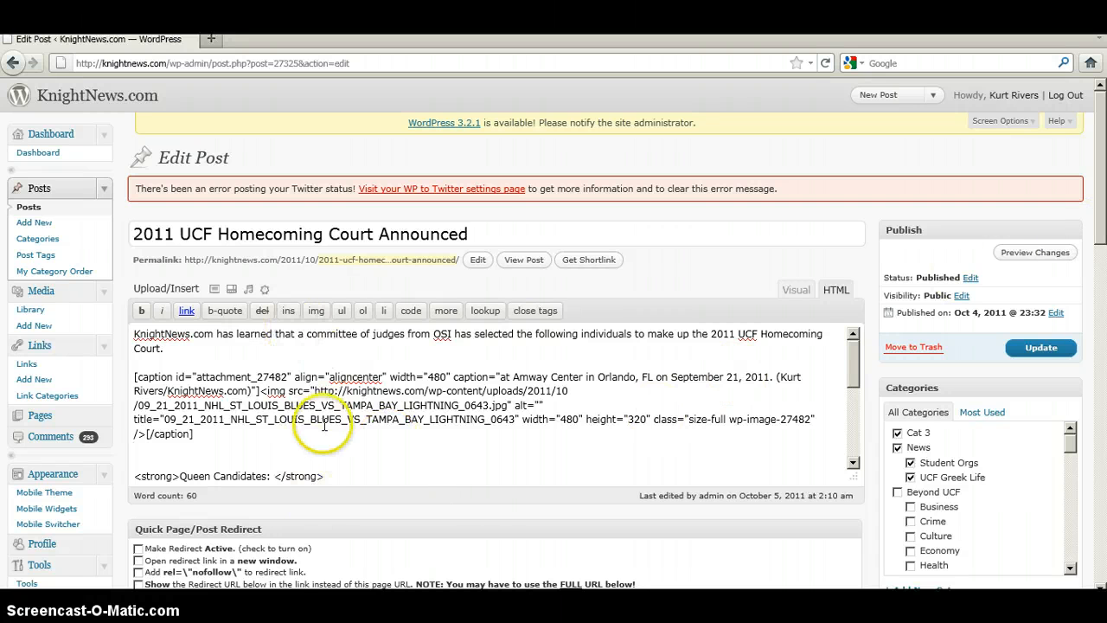
# - Preview the changes to the homecoming court post and examine the inserted photo and its caption within the article
pyautogui.click(1035, 252)
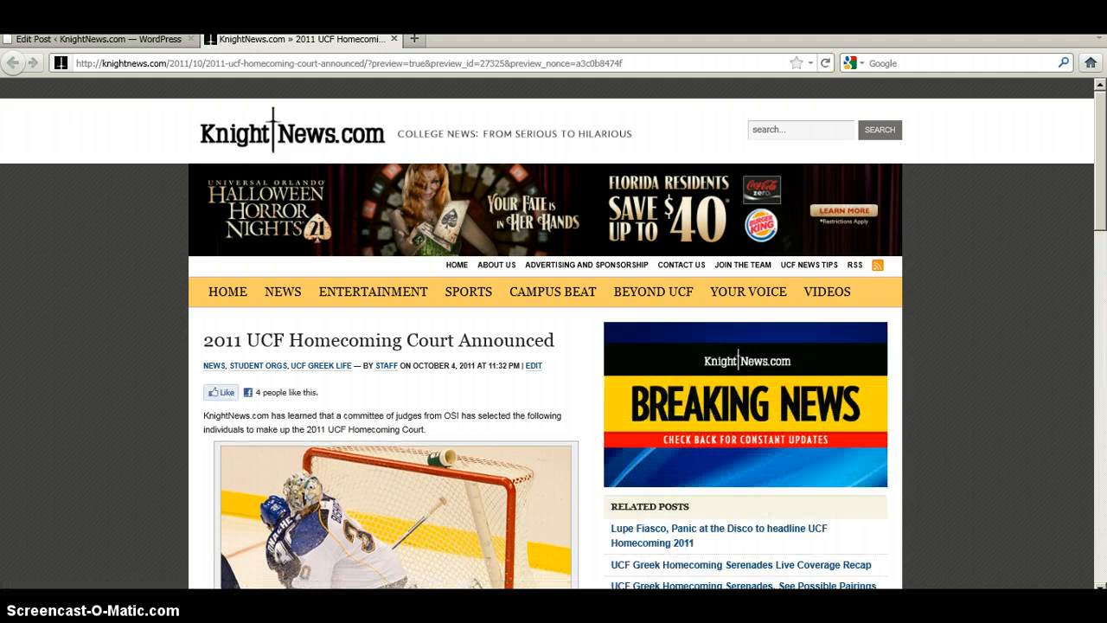
pyautogui.scroll(-3, 554, 333)
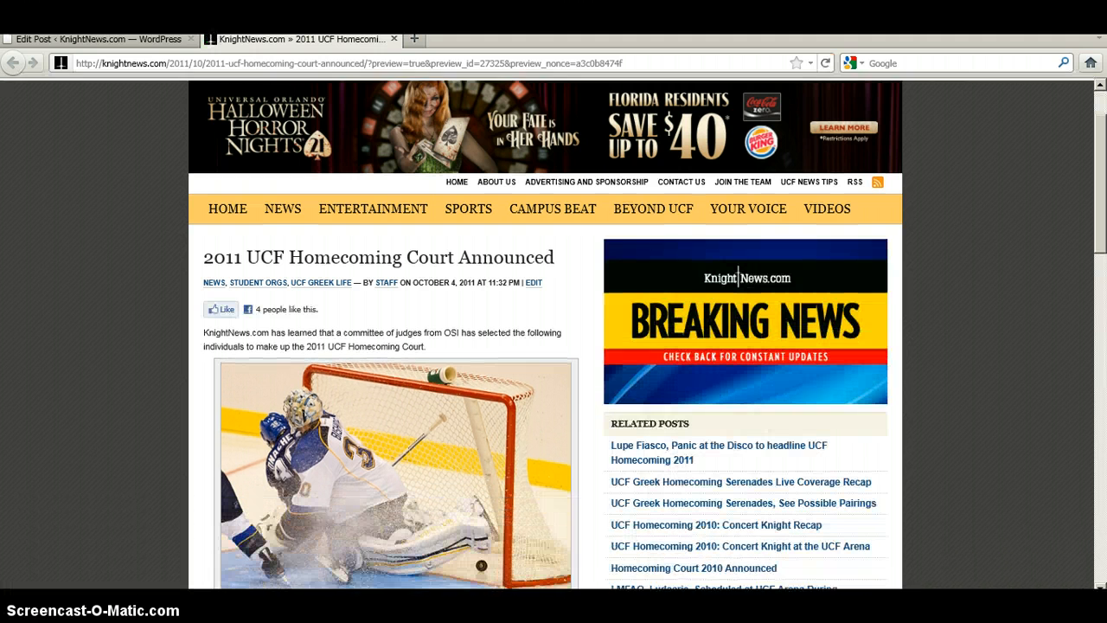
pyautogui.scroll(-3, 554, 333)
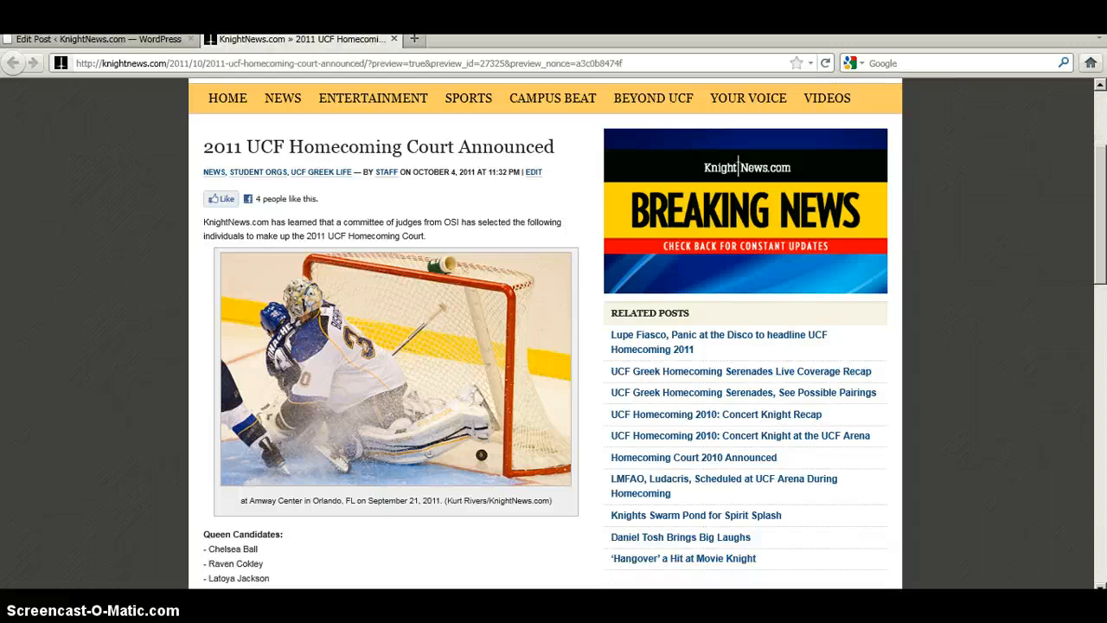
pyautogui.scroll(-2, 554, 333)
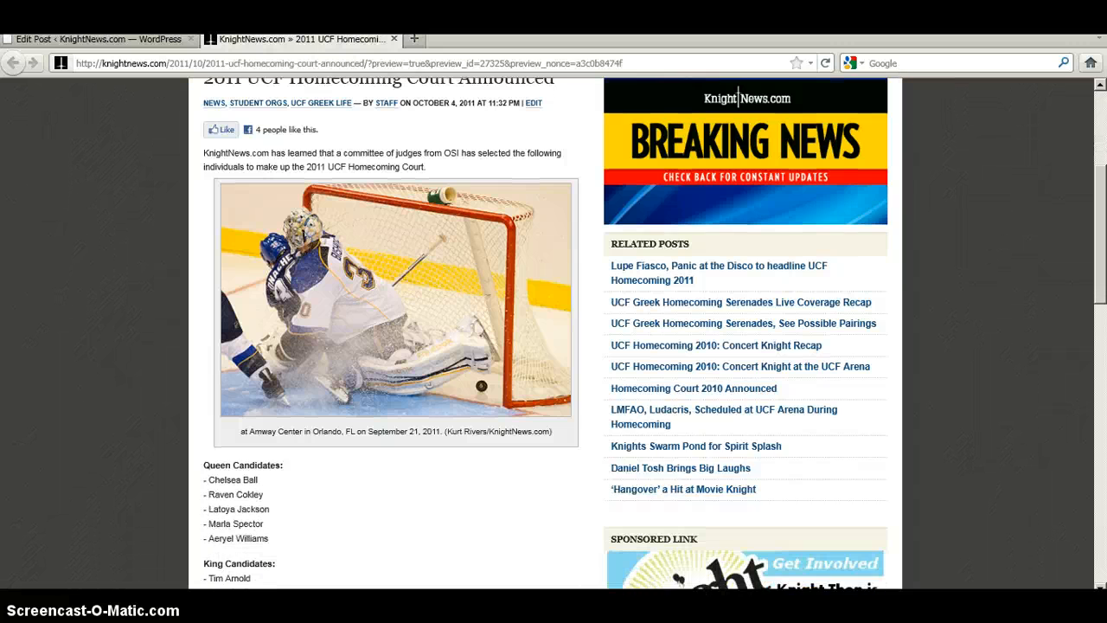
pyautogui.scroll(3, 554, 333)
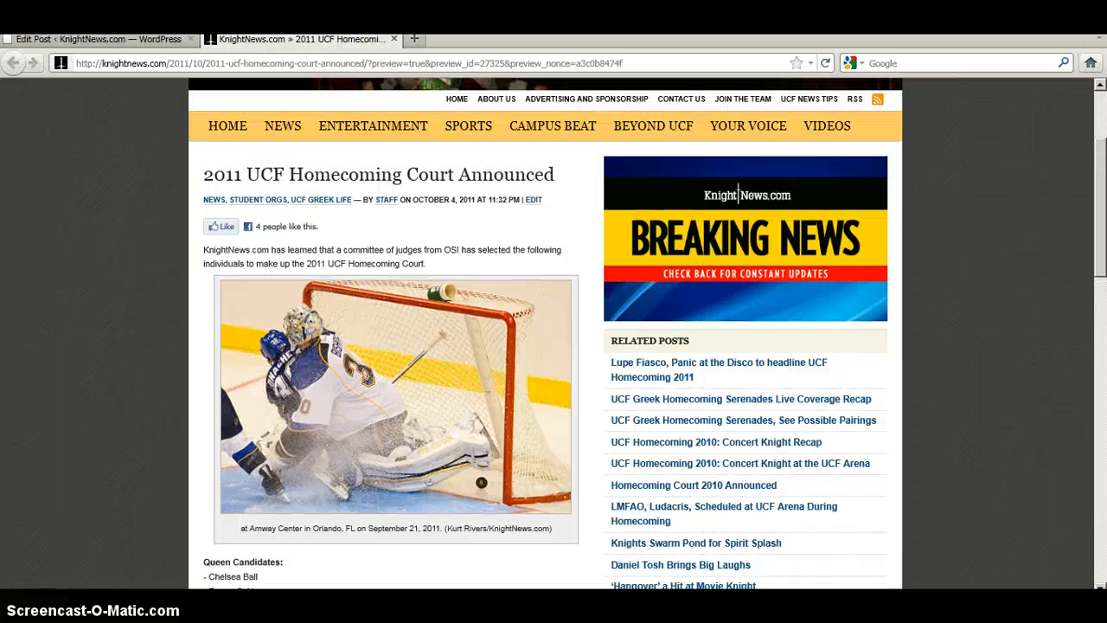
pyautogui.scroll(-1, 554, 333)
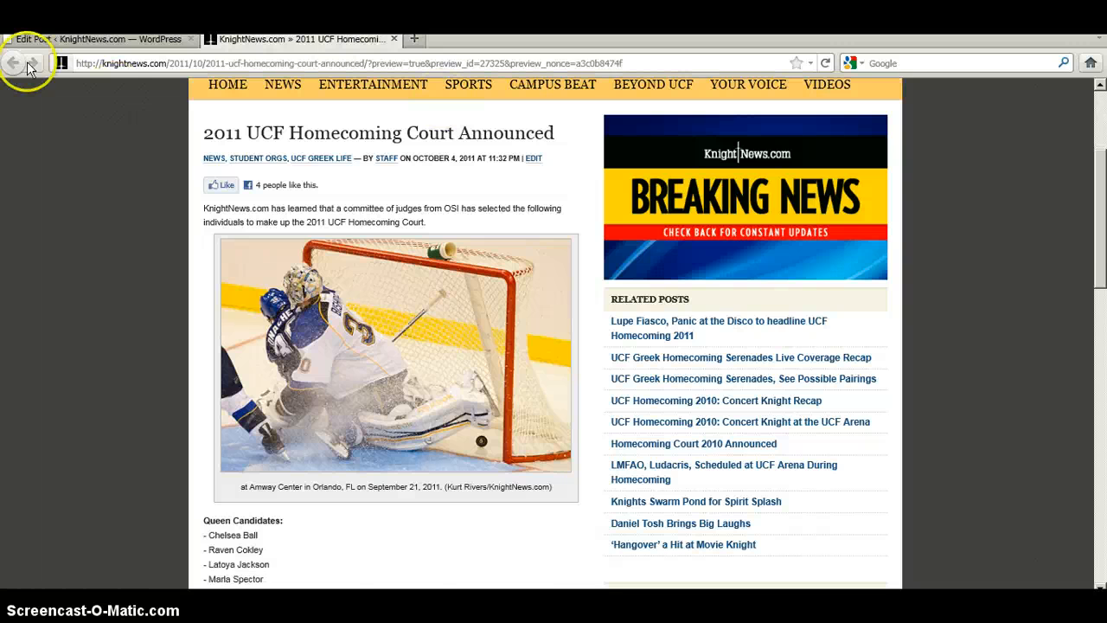
# - Compare the homecoming court post's caption code in the editor with its preview, including the breaking news picture beside the article
pyautogui.click(78, 38)
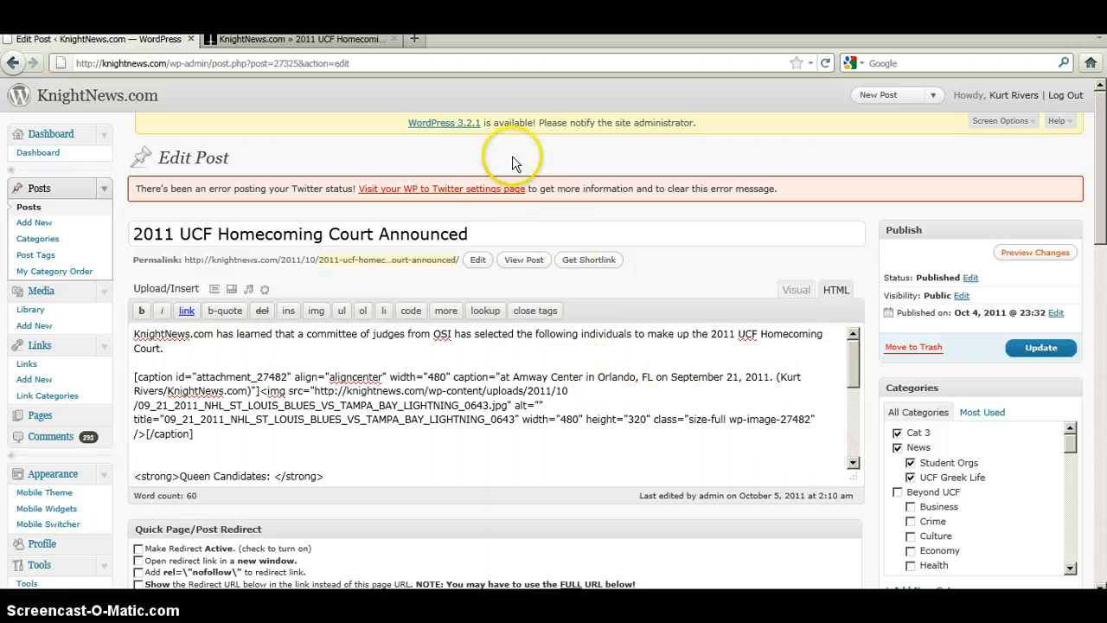
pyautogui.click(339, 44)
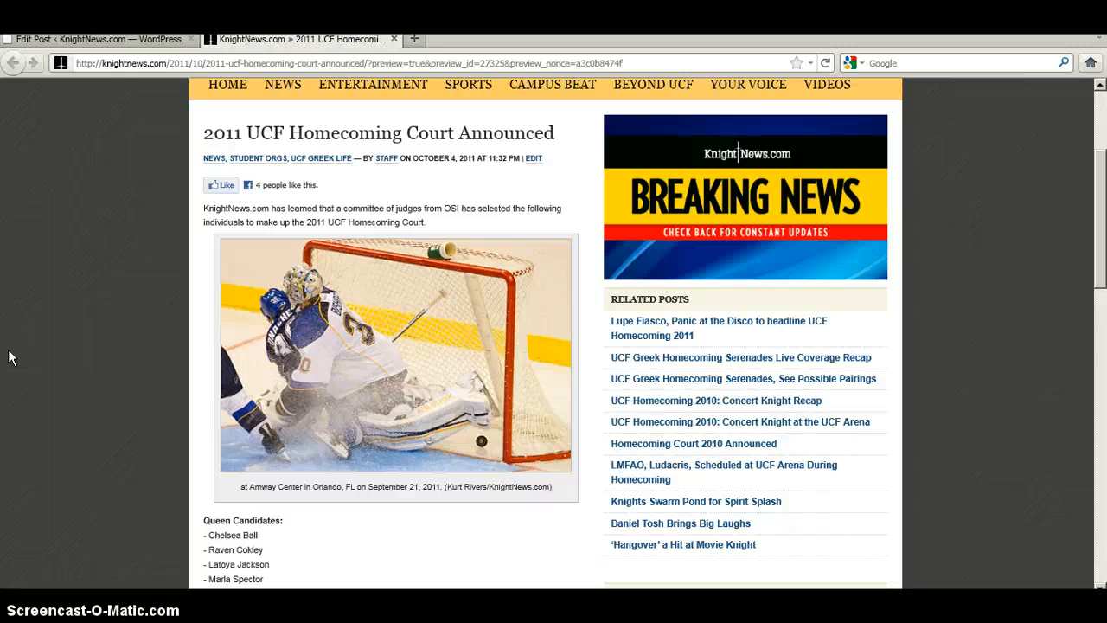
pyautogui.click(168, 39)
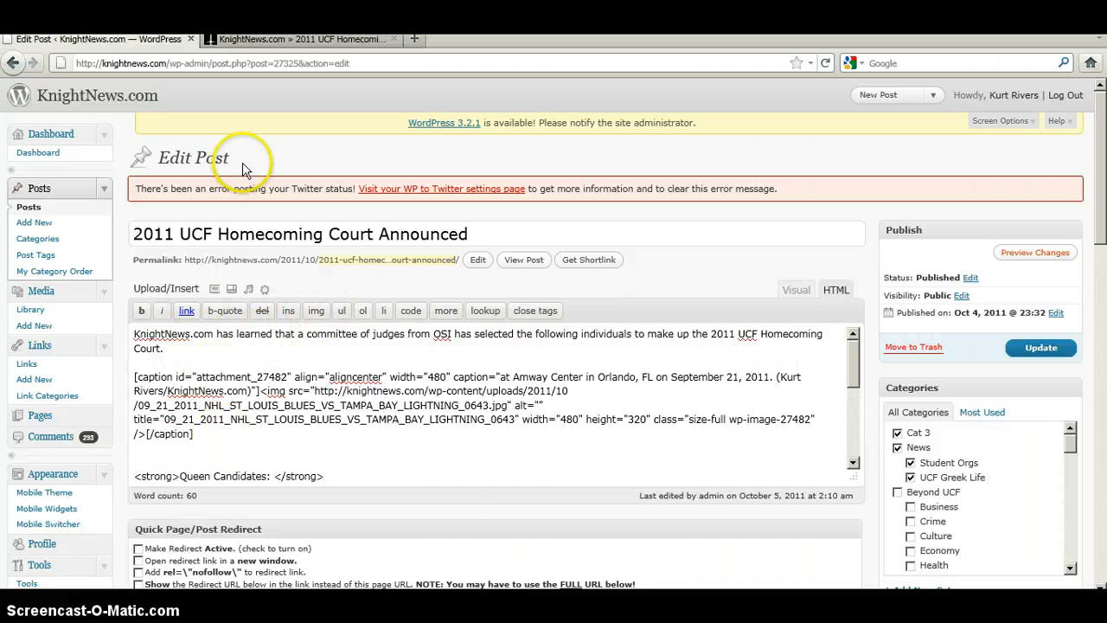
pyautogui.click(294, 39)
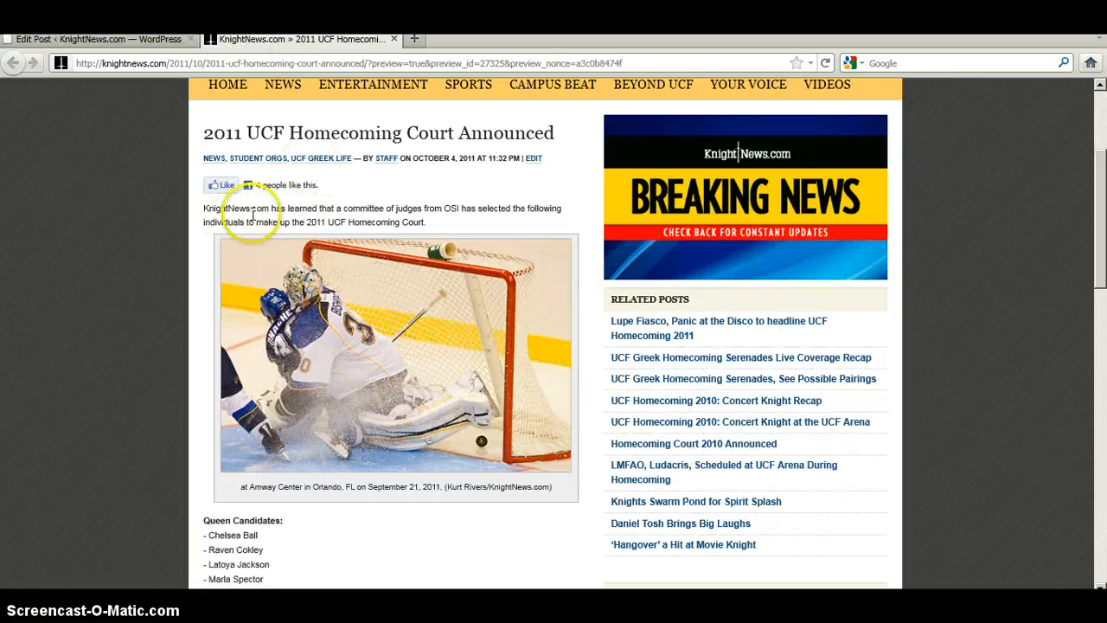
pyautogui.click(120, 43)
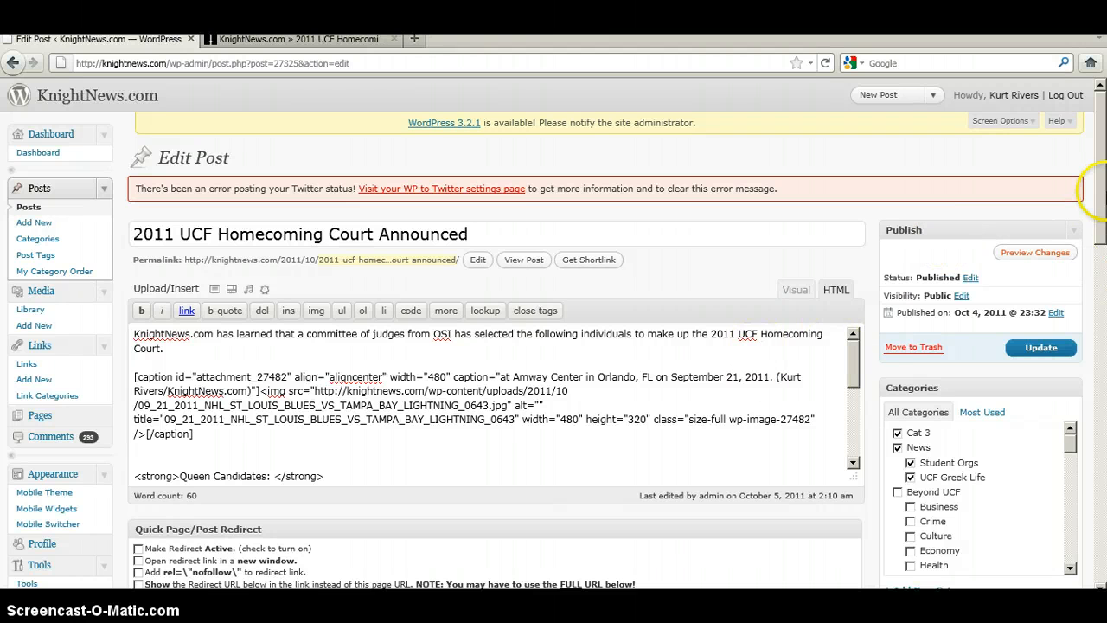
pyautogui.moveTo(1103, 205); pyautogui.dragTo(1104, 293)
pyautogui.click(371, 41)
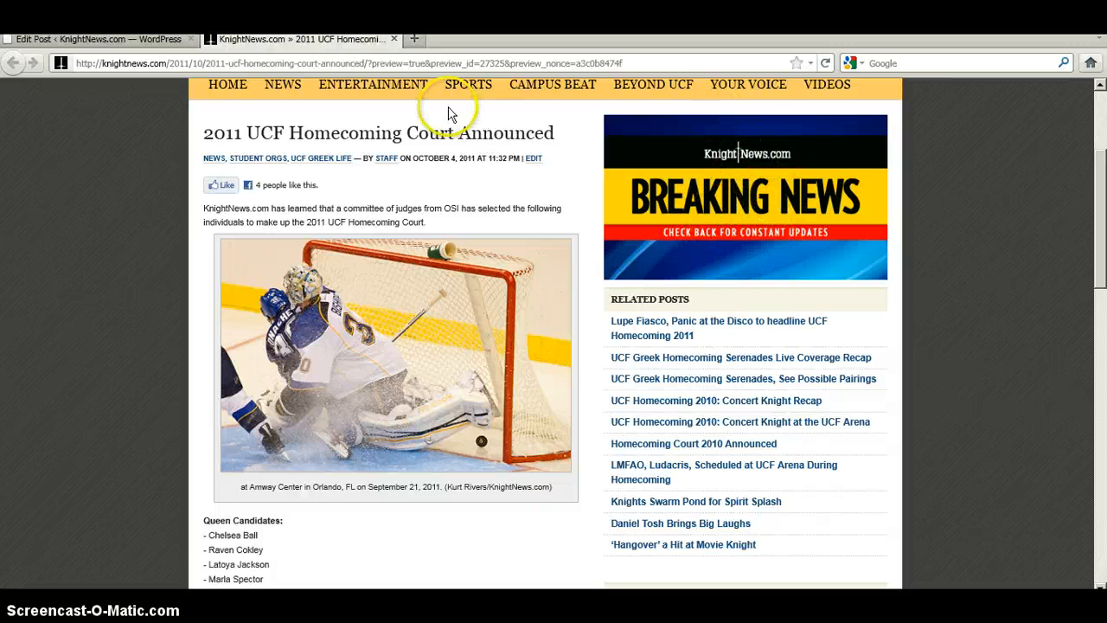
pyautogui.click(162, 40)
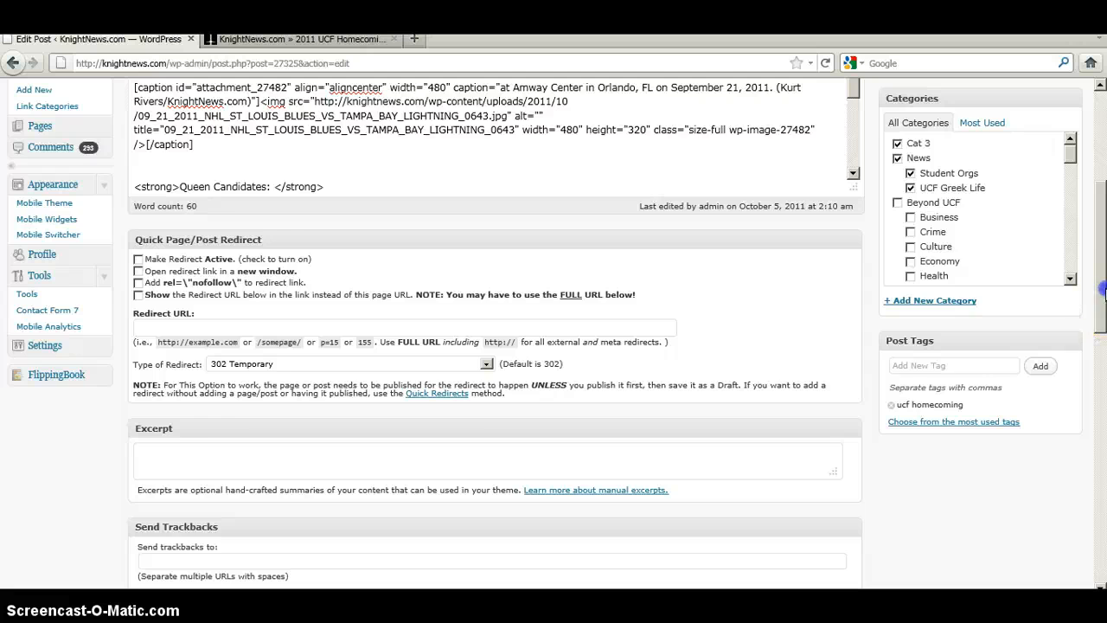
# - Copy the image URL ending in 09_21_2011_NHL_ST_LOUIS_BLUES_VS_TAMPA_BAY_LIGHTNING_0643.jpg from the src attribute of the caption code
pyautogui.moveTo(1103, 290); pyautogui.dragTo(1103, 249)
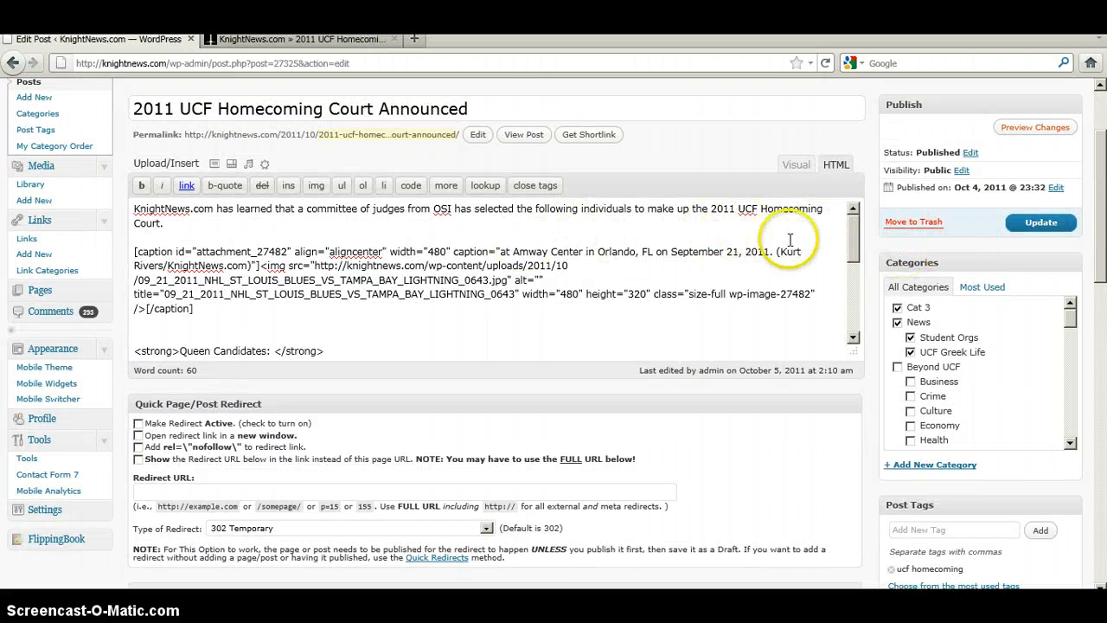
pyautogui.moveTo(855, 263); pyautogui.dragTo(857, 275)
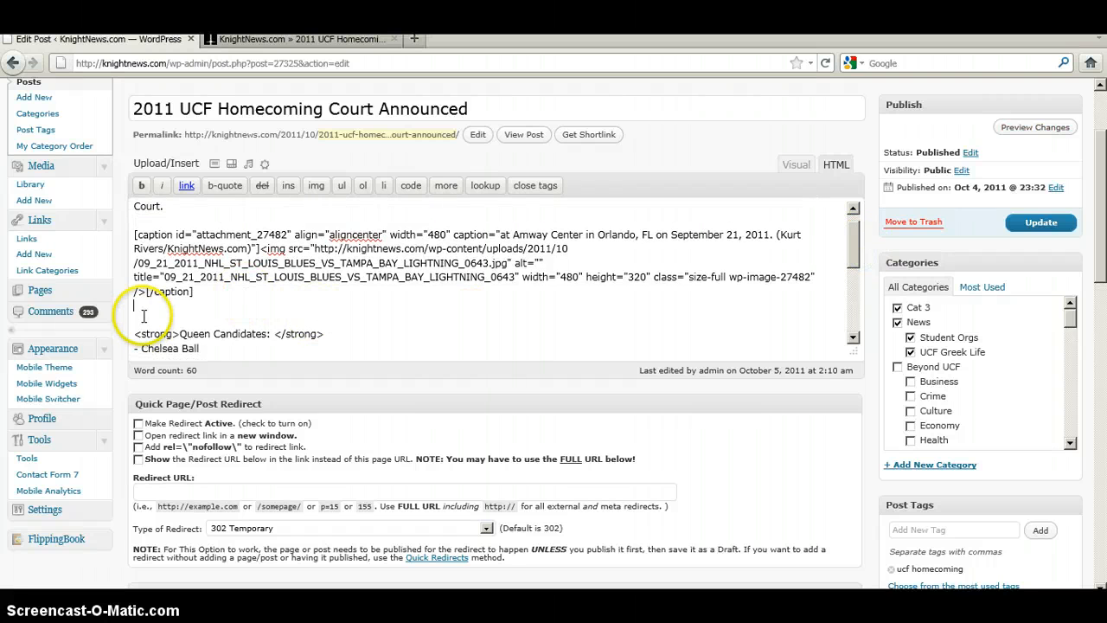
pyautogui.click(156, 218)
pyautogui.click(157, 304)
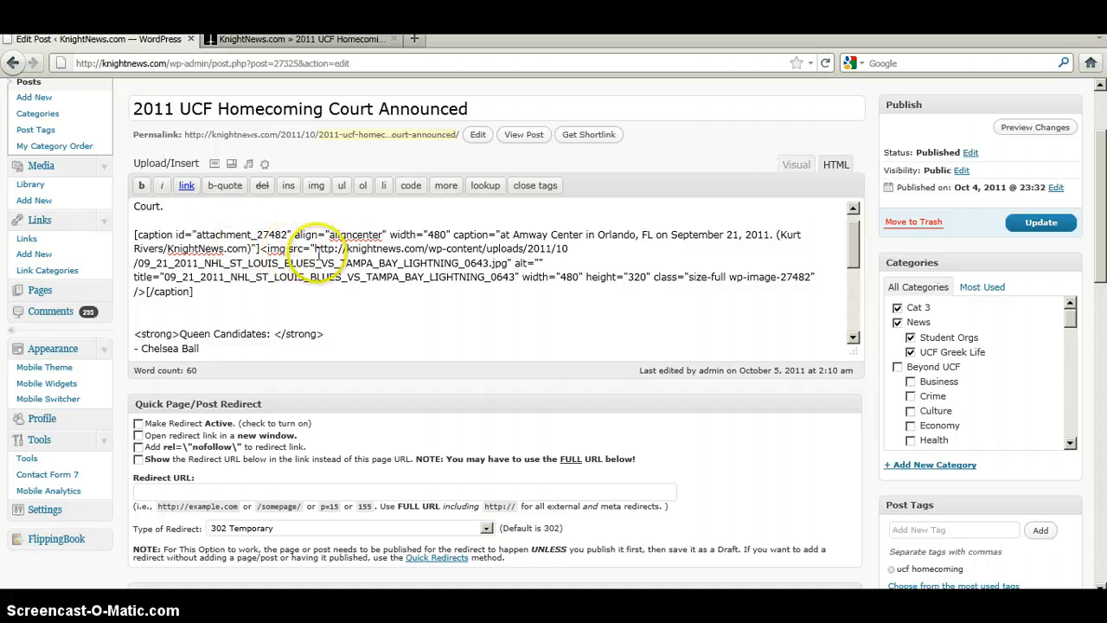
pyautogui.click(314, 248)
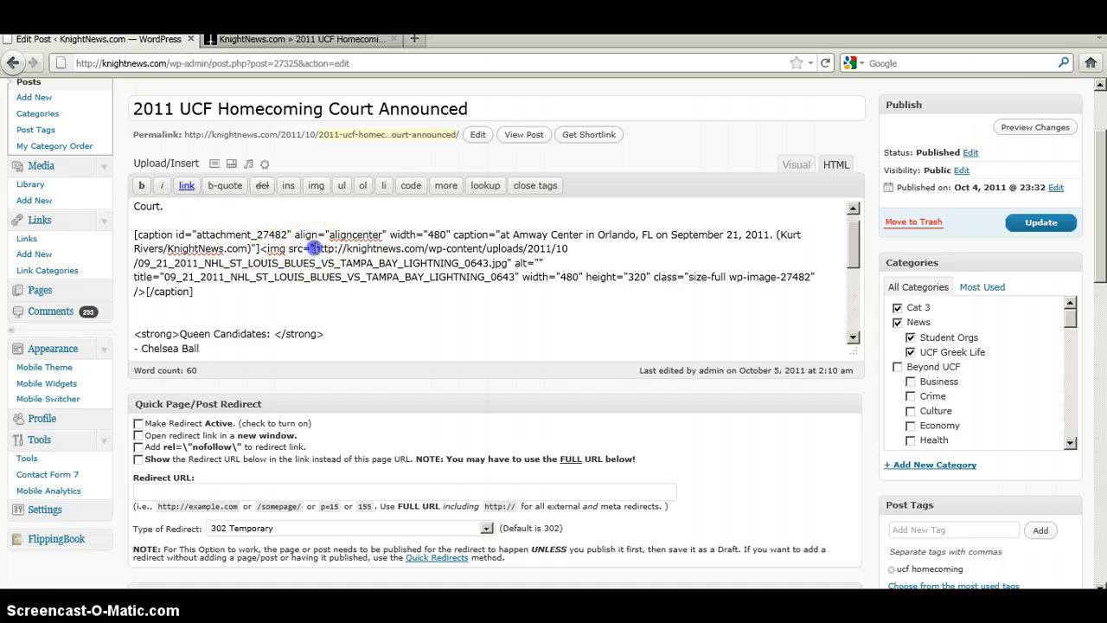
pyautogui.moveTo(327, 250)
pyautogui.mouseDown()
pyautogui.moveTo(458, 251)
pyautogui.moveTo(497, 237)
pyautogui.moveTo(497, 264)
pyautogui.moveTo(508, 265)
pyautogui.mouseUp()
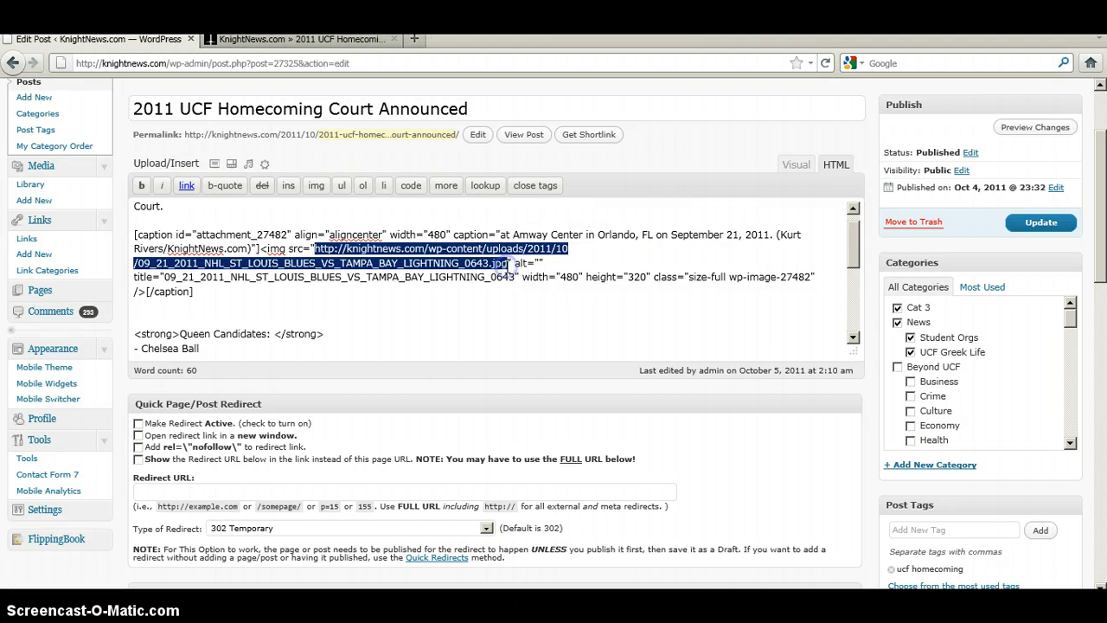
pyautogui.press('Delete')
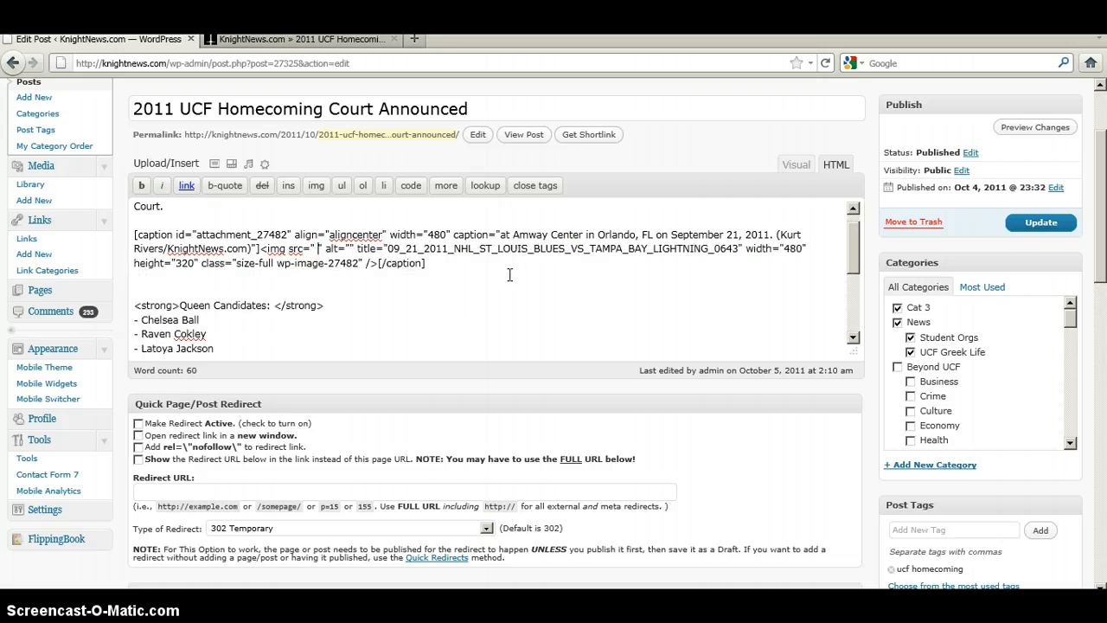
pyautogui.hotkey('ctrl', 'z')
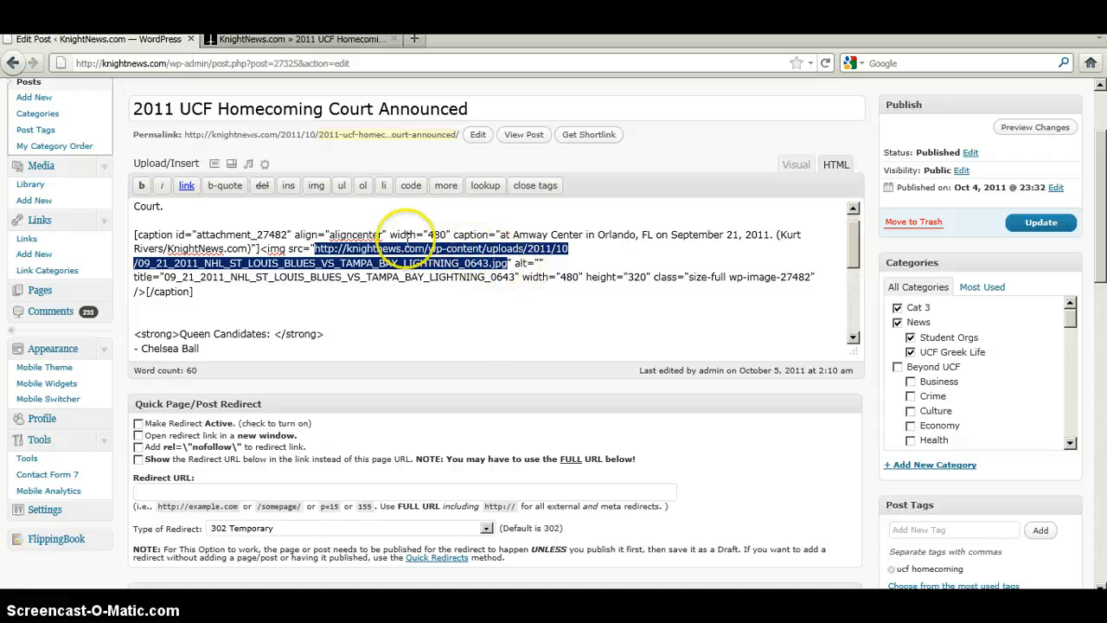
pyautogui.rightClick(332, 254)
pyautogui.click(359, 303)
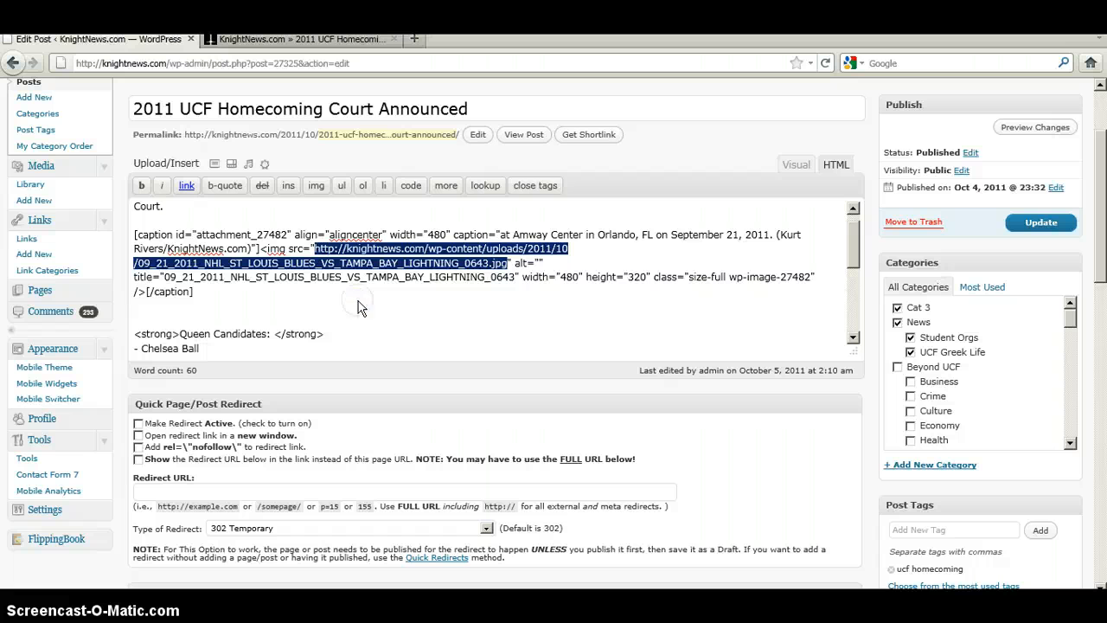
pyautogui.click(358, 303)
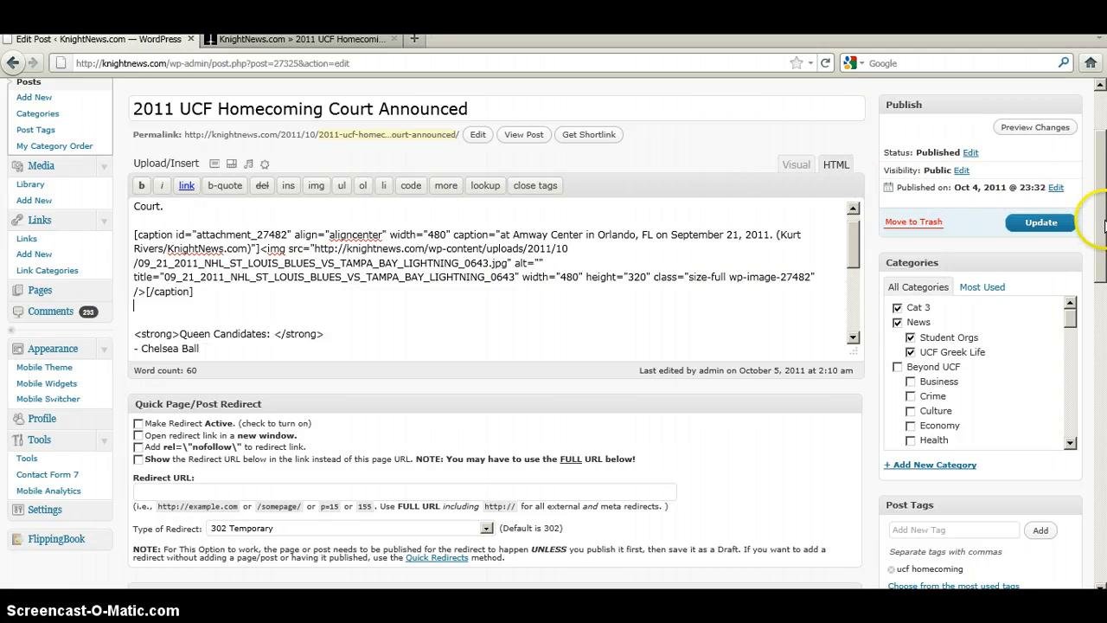
# - Delete the post's existing "image" custom field that points to breaking_news.jpg
pyautogui.moveTo(1104, 226); pyautogui.dragTo(1103, 393)
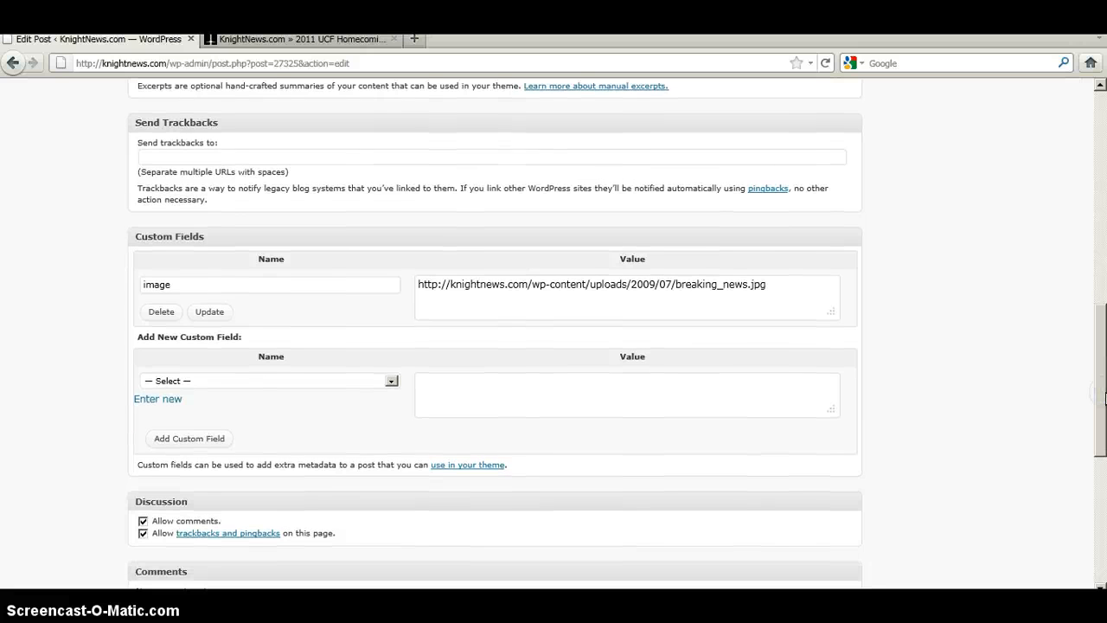
pyautogui.click(1105, 395)
pyautogui.moveTo(1105, 391)
pyautogui.mouseDown()
pyautogui.moveTo(1103, 452)
pyautogui.moveTo(1103, 385)
pyautogui.mouseUp()
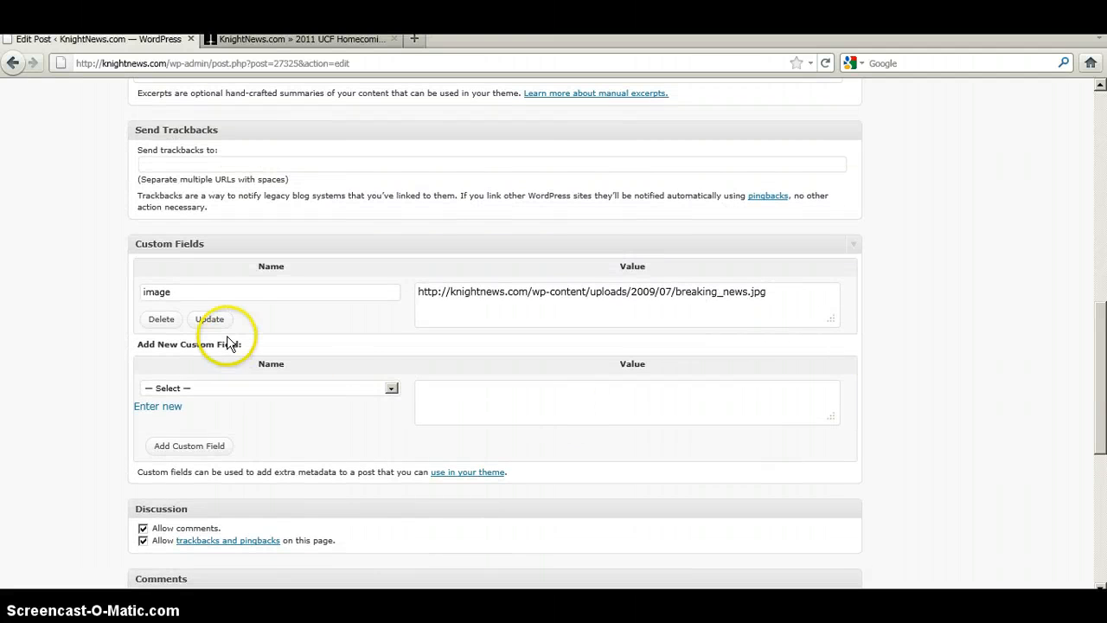
pyautogui.click(160, 320)
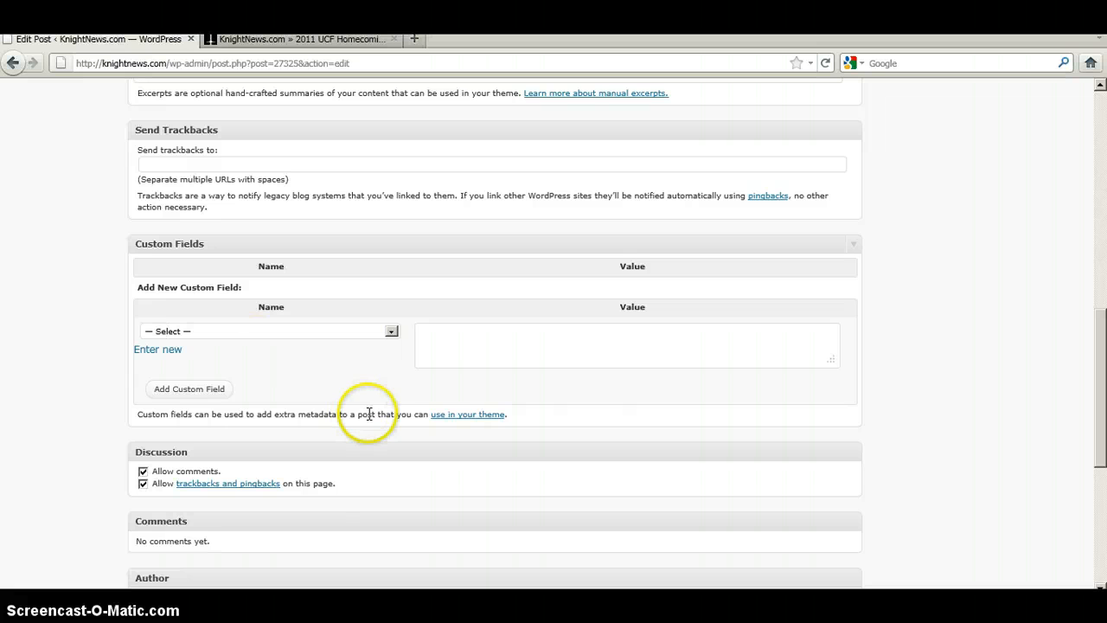
pyautogui.click(352, 332)
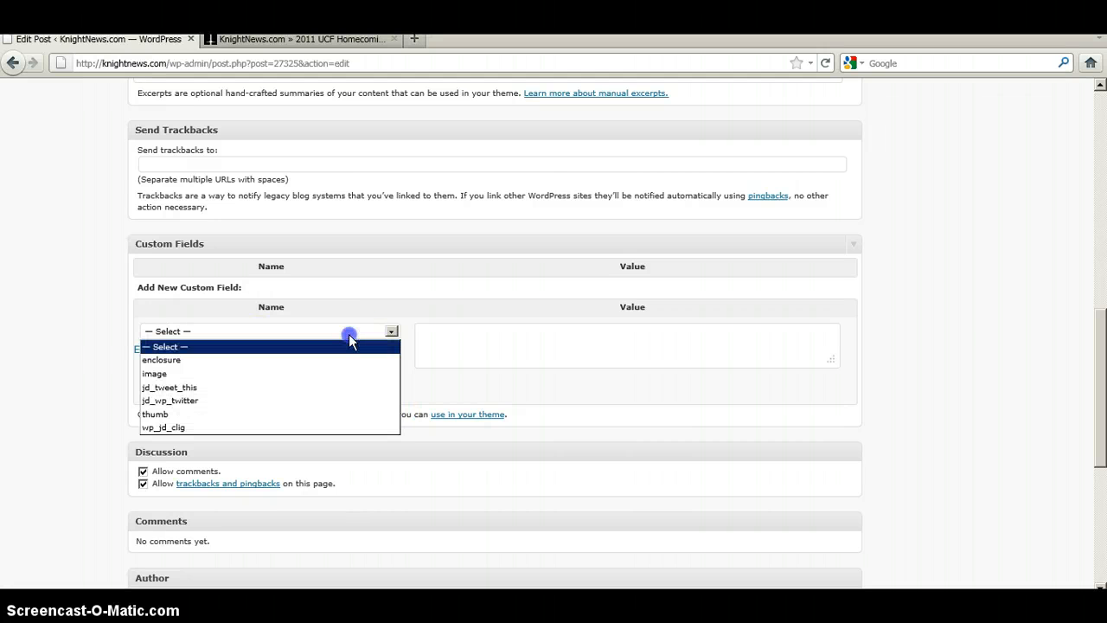
pyautogui.click(53, 305)
pyautogui.scroll(-1, 103, 297)
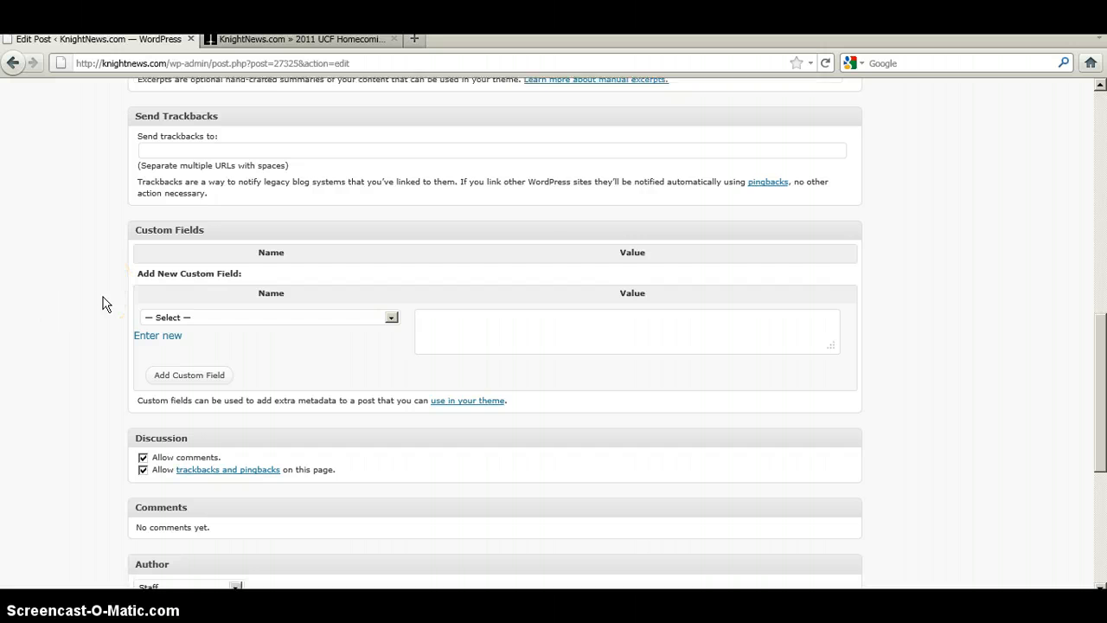
pyautogui.scroll(4, 103, 296)
pyautogui.scroll(-2, 103, 297)
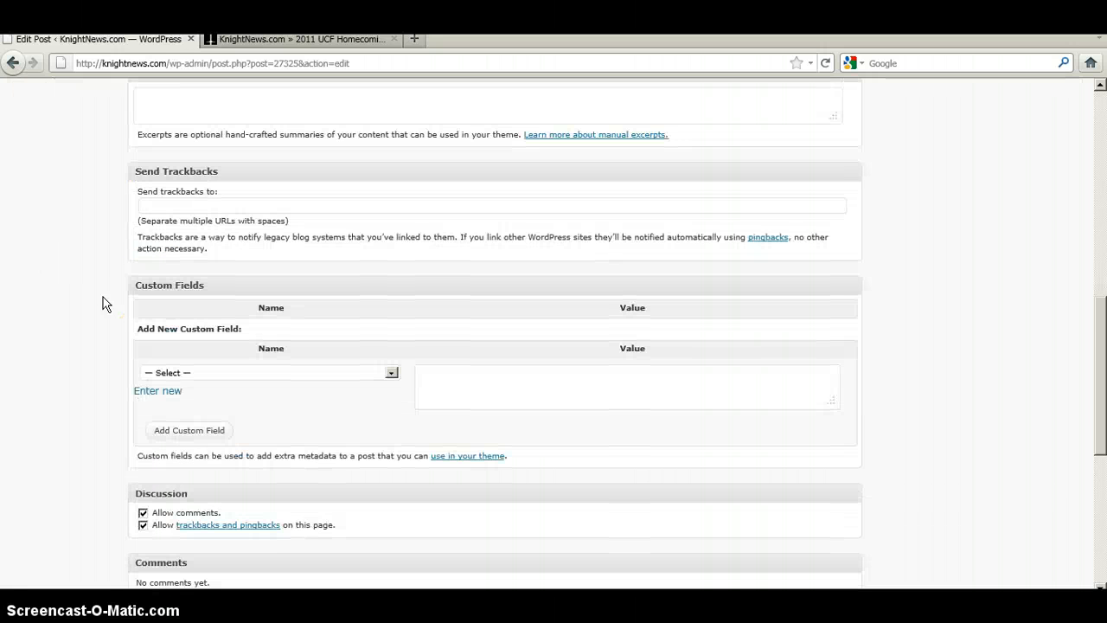
# - Add a new custom field named "image" with the copied URL of the hockey photo as its value
pyautogui.click(344, 372)
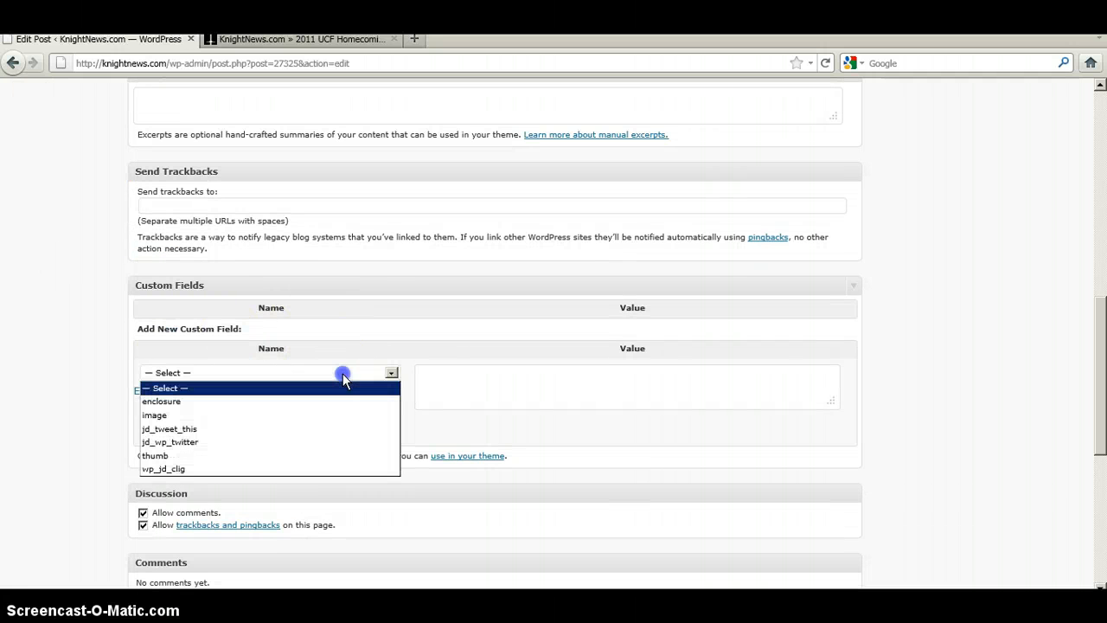
pyautogui.click(323, 410)
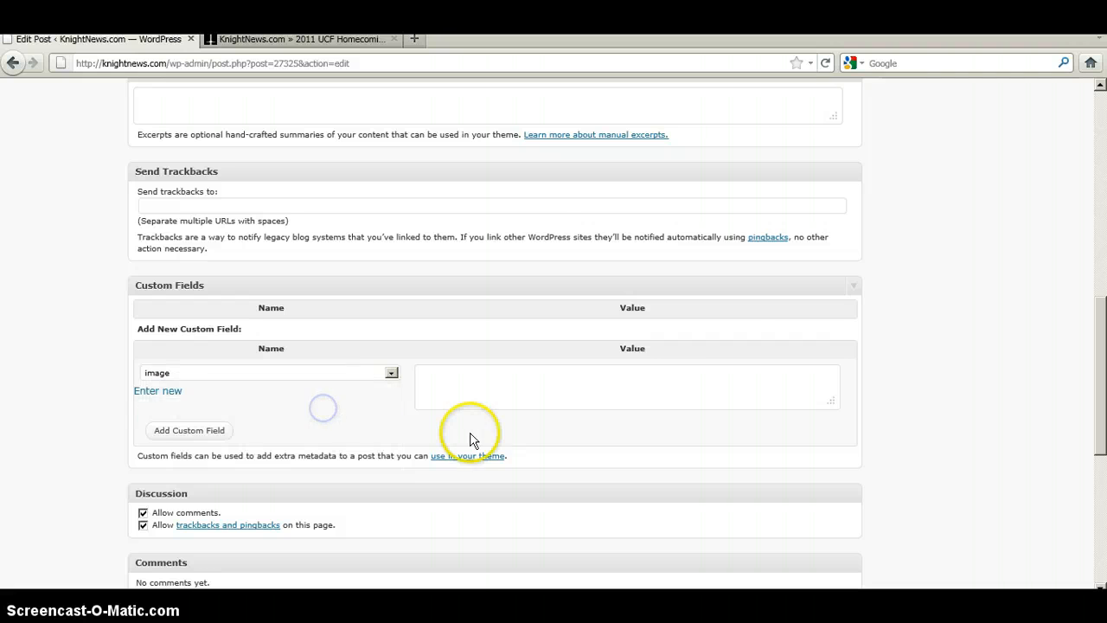
pyautogui.click(485, 392)
pyautogui.hotkey('ctrl', 'v')
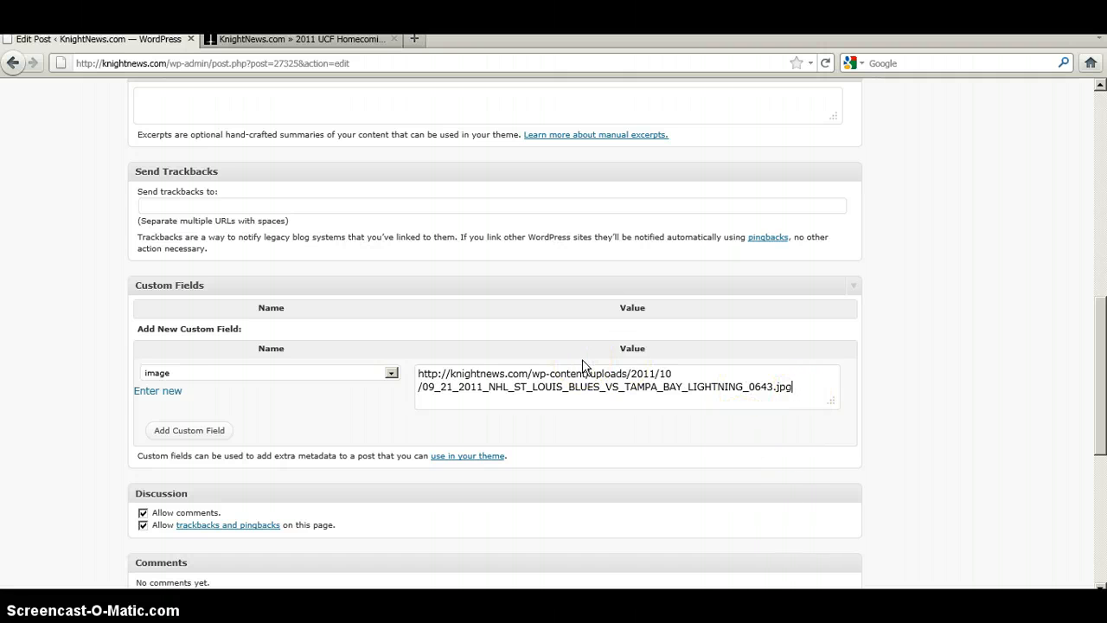
pyautogui.click(517, 383)
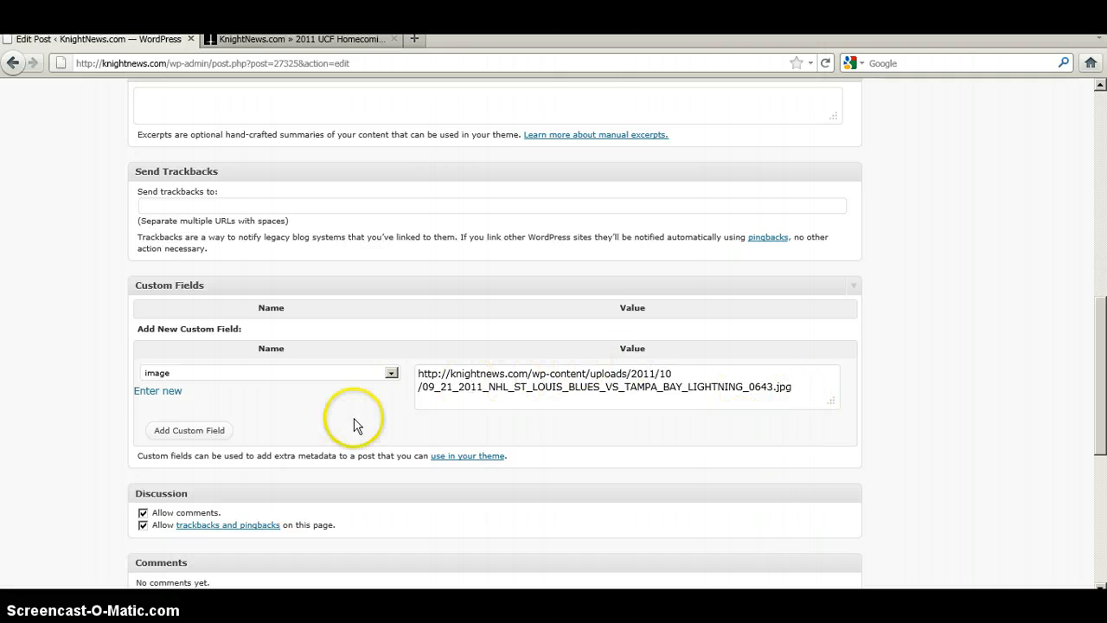
pyautogui.click(266, 410)
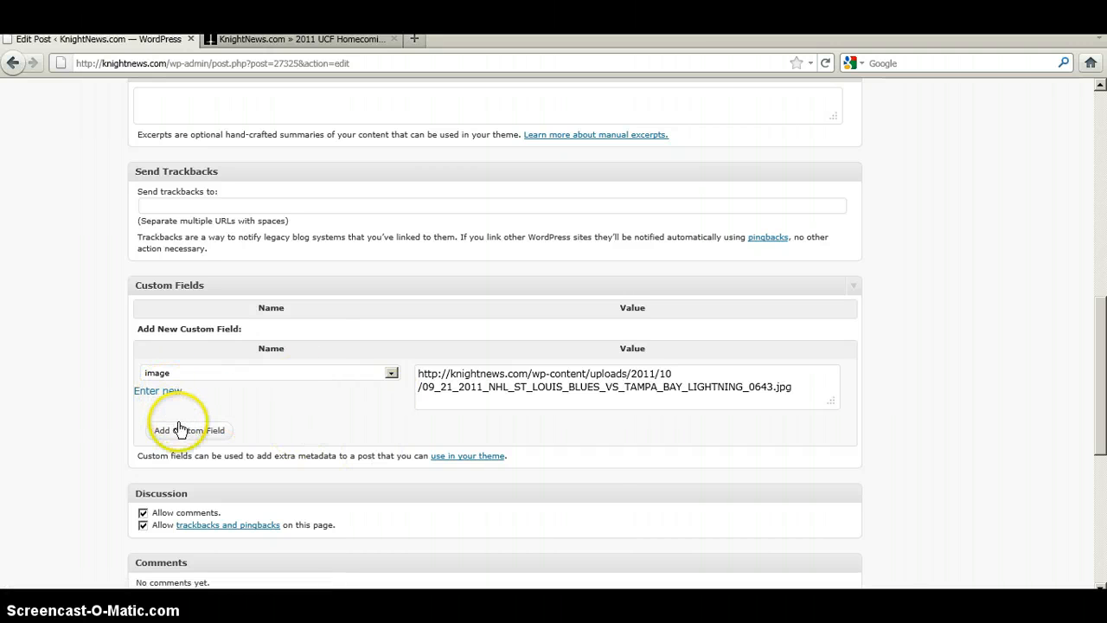
pyautogui.click(179, 432)
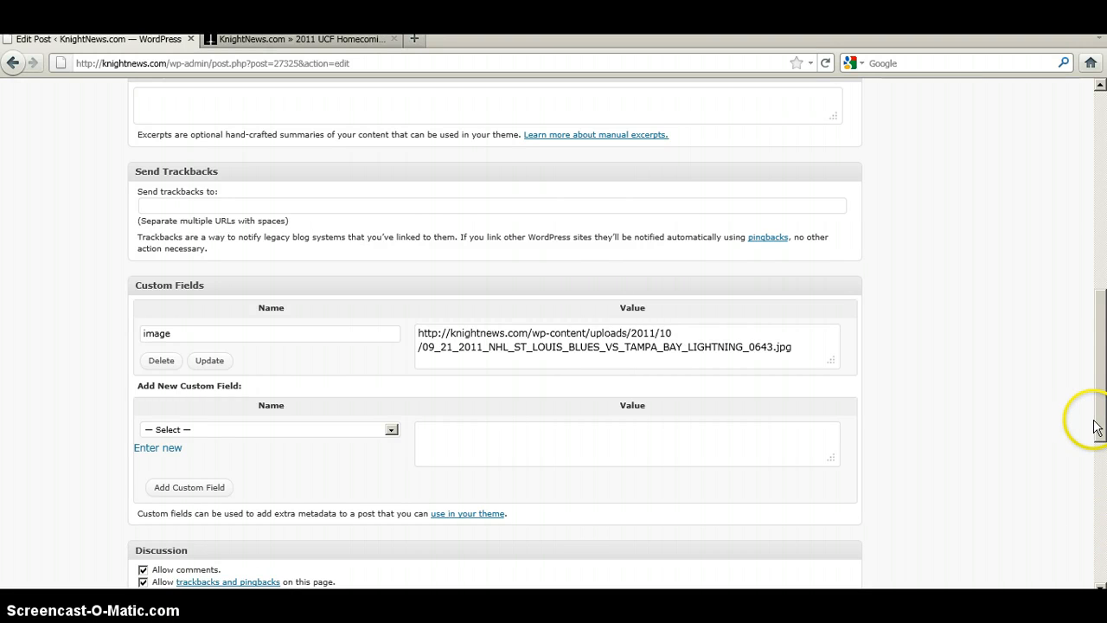
# - Preview the post changes again and examine the sidebar picture alongside the captioned photo in the article
pyautogui.moveTo(1097, 425); pyautogui.dragTo(1102, 78)
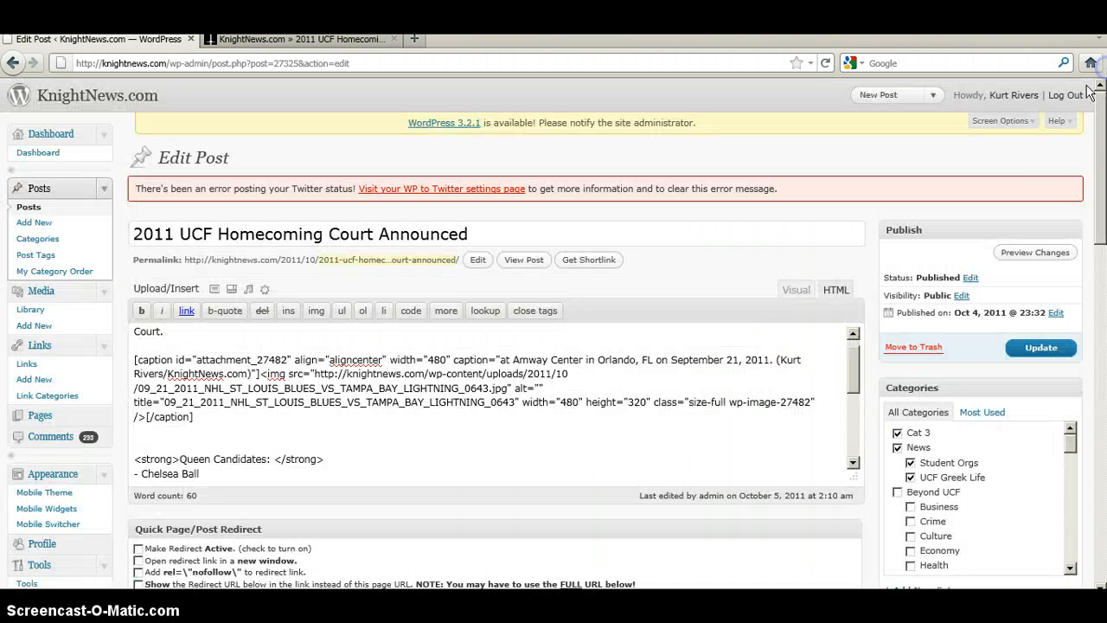
pyautogui.click(1015, 255)
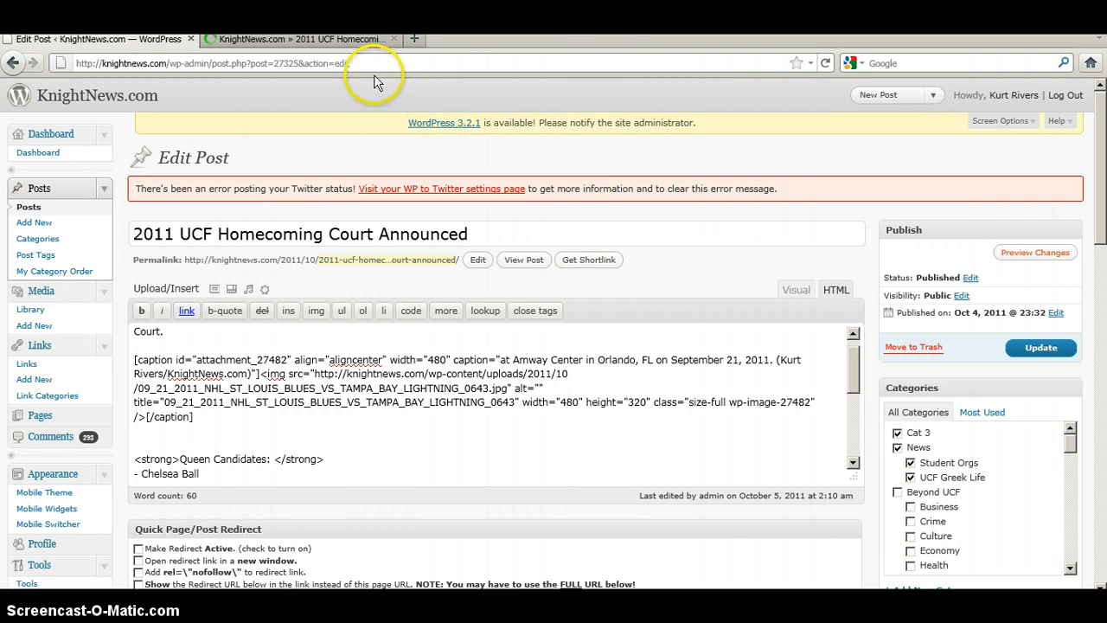
pyautogui.click(357, 40)
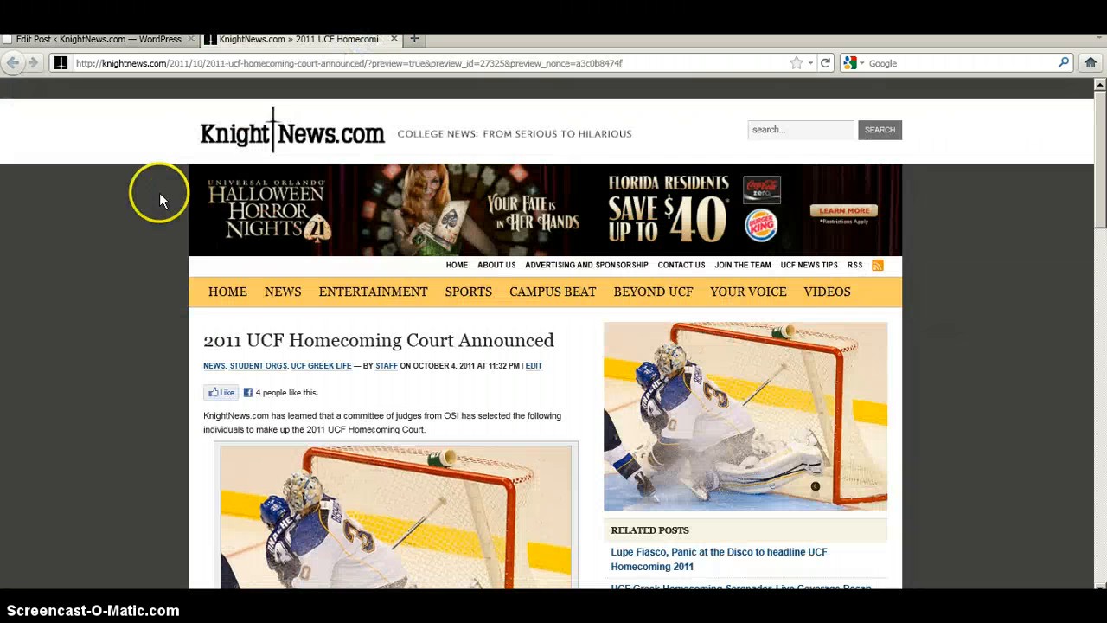
pyautogui.scroll(-5, 96, 274)
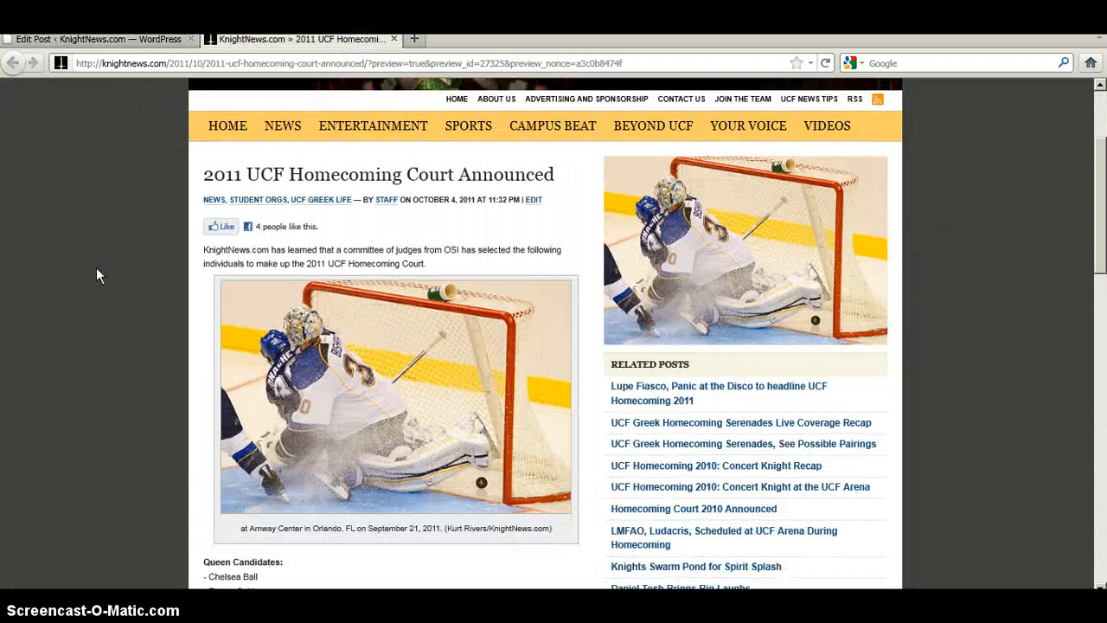
pyautogui.scroll(2, 96, 275)
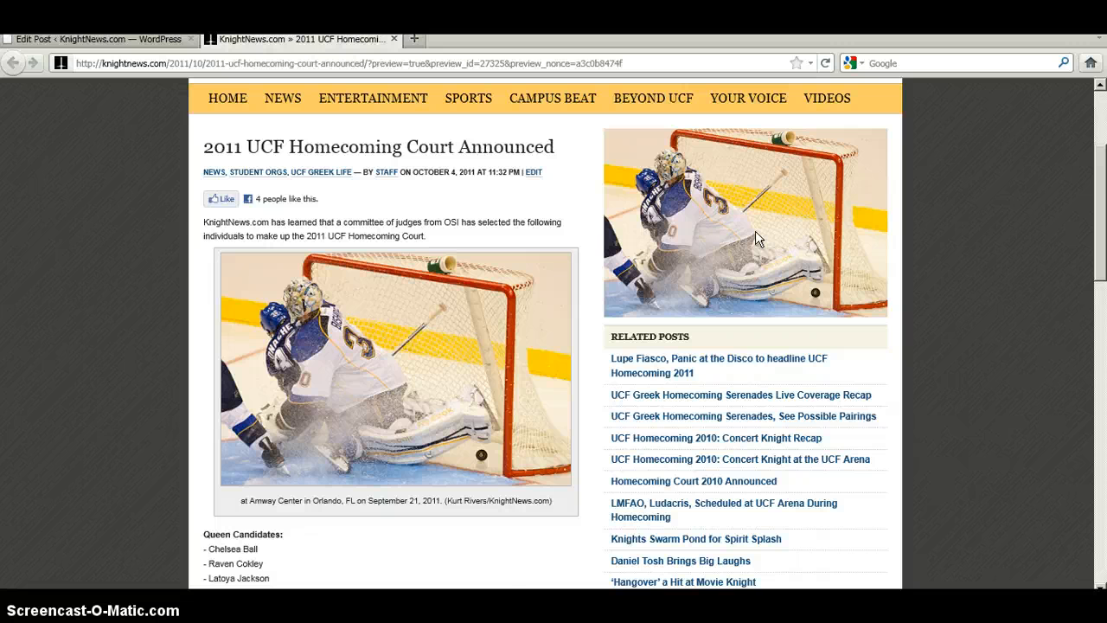
pyautogui.moveTo(1101, 210); pyautogui.dragTo(1104, 166)
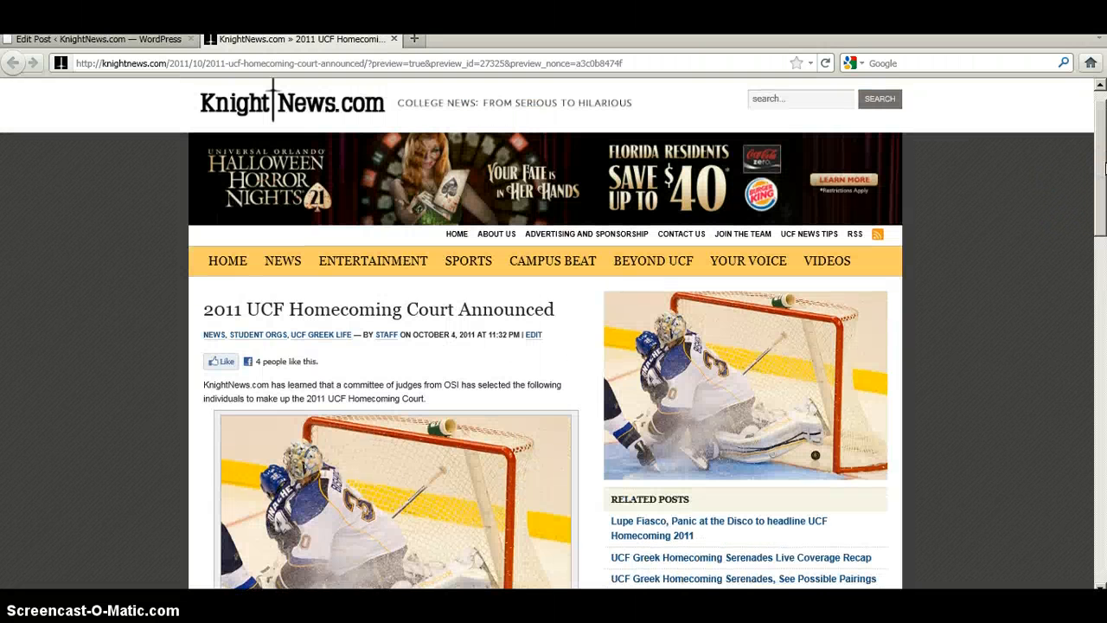
pyautogui.moveTo(1103, 214); pyautogui.dragTo(1104, 255)
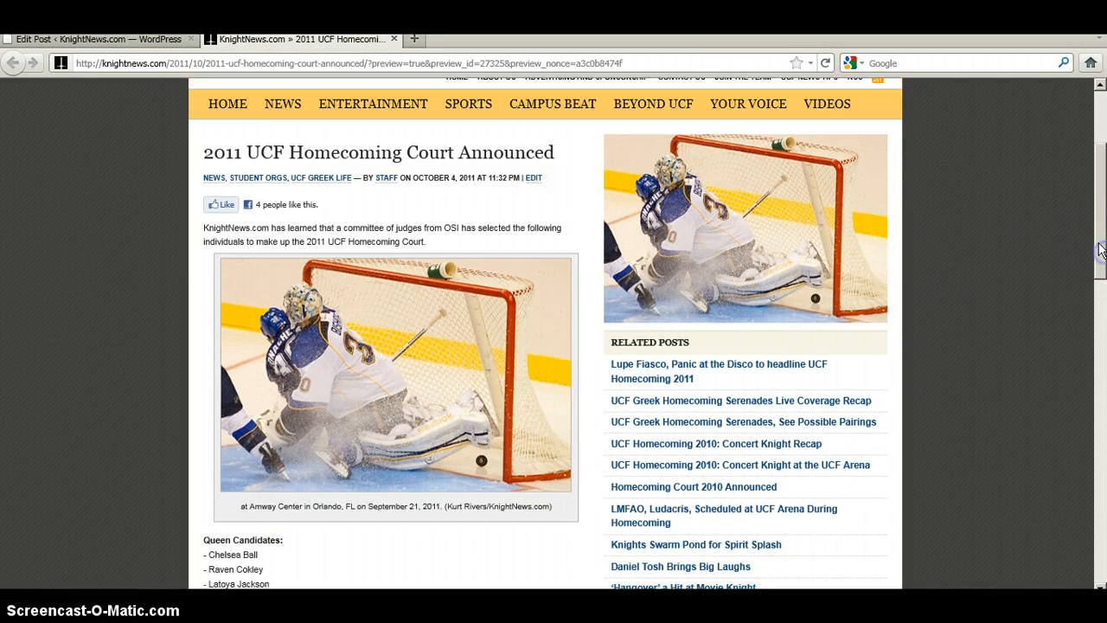
# - Return to the Homecoming Court post editor and examine the image caption code and the opening paragraph above it
pyautogui.click(105, 40)
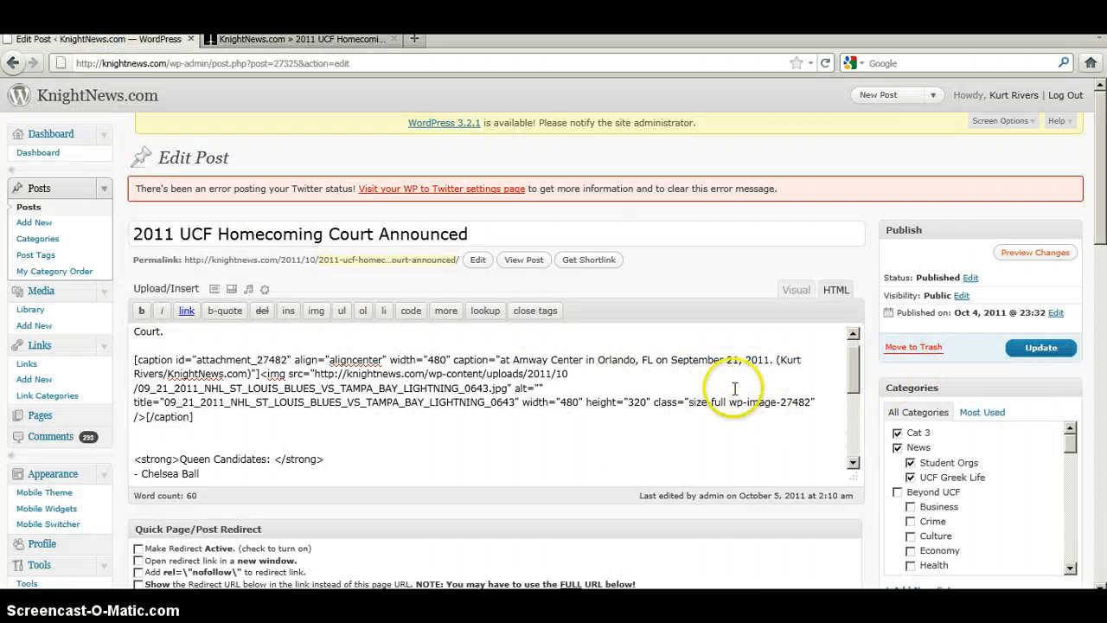
pyautogui.click(192, 420)
pyautogui.moveTo(192, 419); pyautogui.dragTo(132, 359)
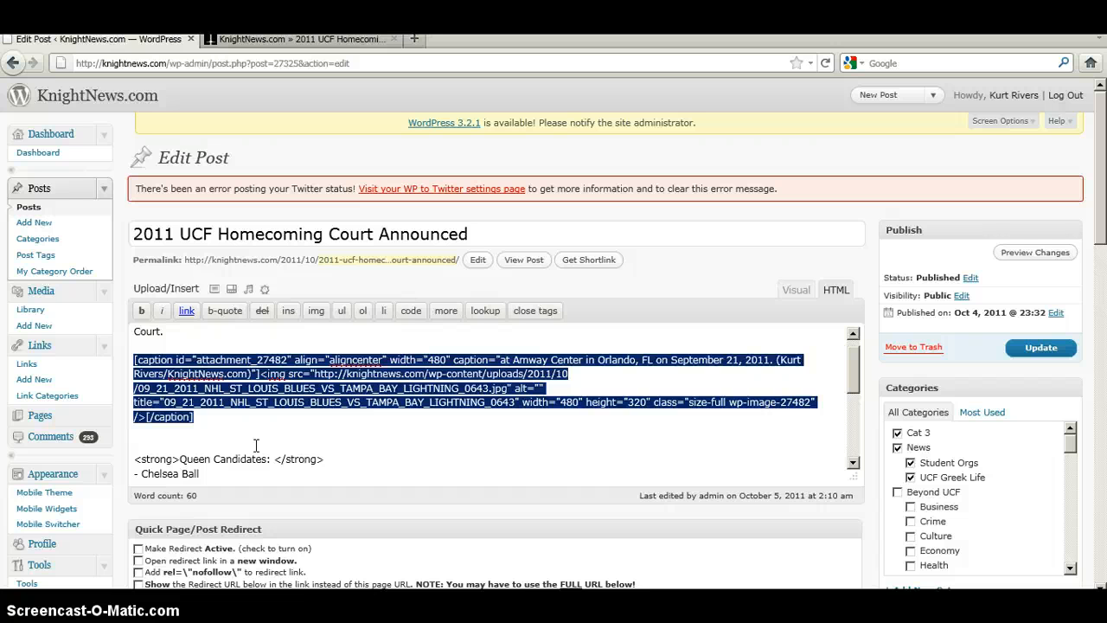
pyautogui.click(310, 421)
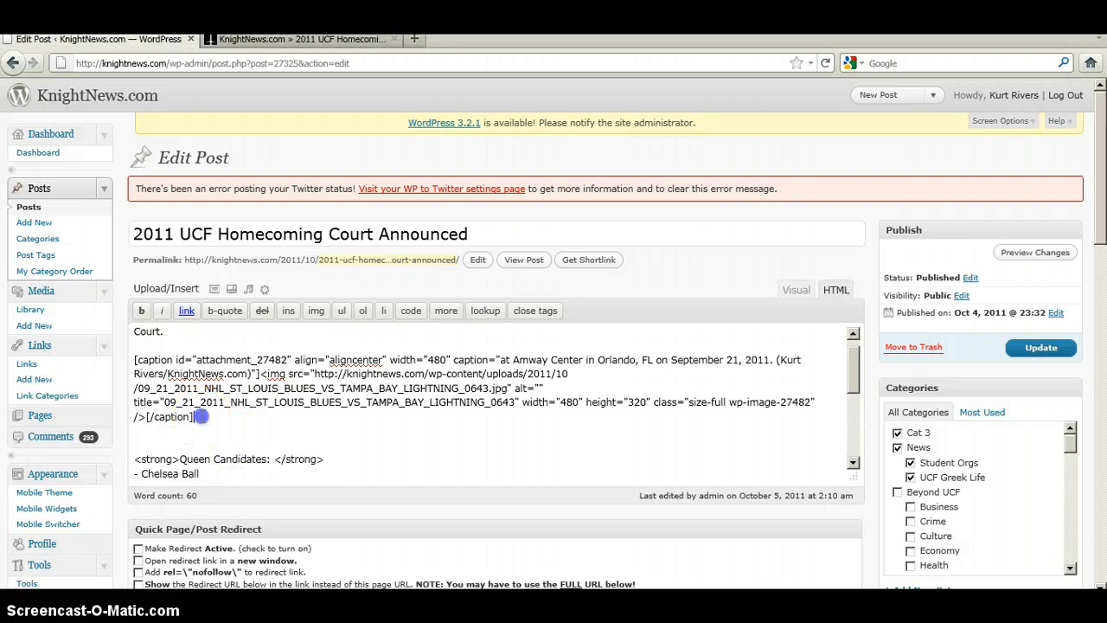
pyautogui.moveTo(193, 416); pyautogui.dragTo(116, 357)
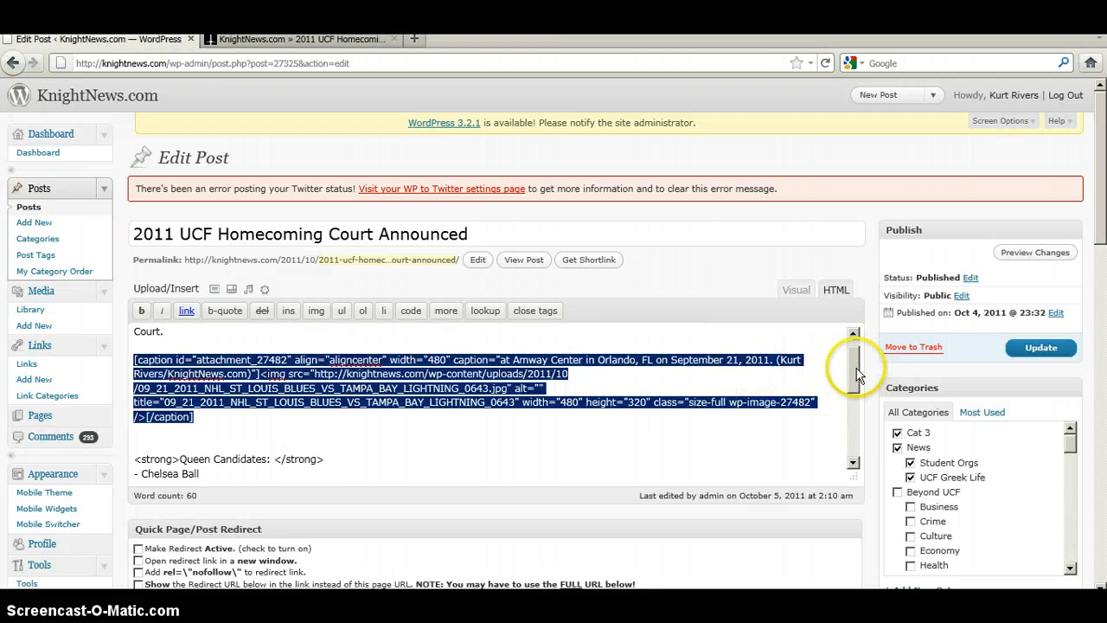
pyautogui.moveTo(856, 355); pyautogui.dragTo(855, 346)
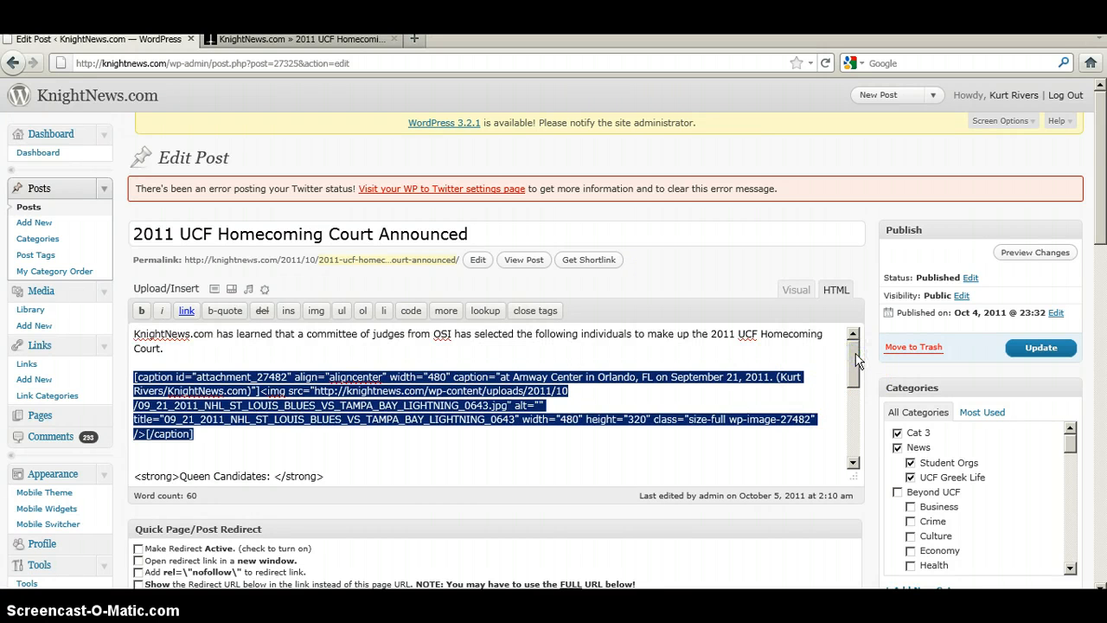
pyautogui.click(422, 359)
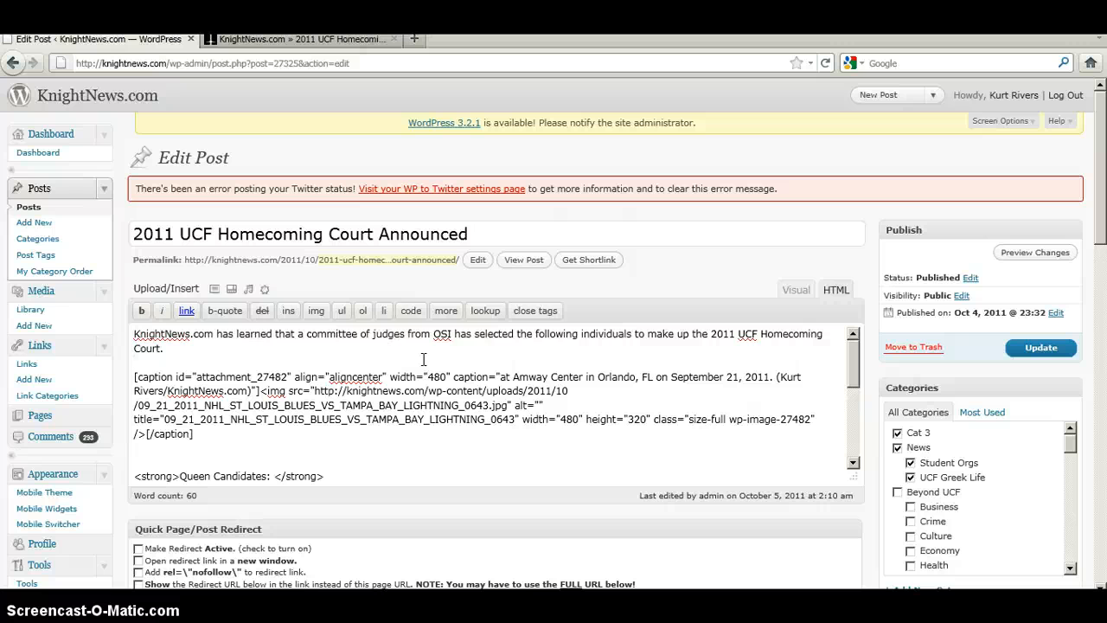
pyautogui.click(159, 347)
pyautogui.moveTo(159, 347); pyautogui.dragTo(124, 328)
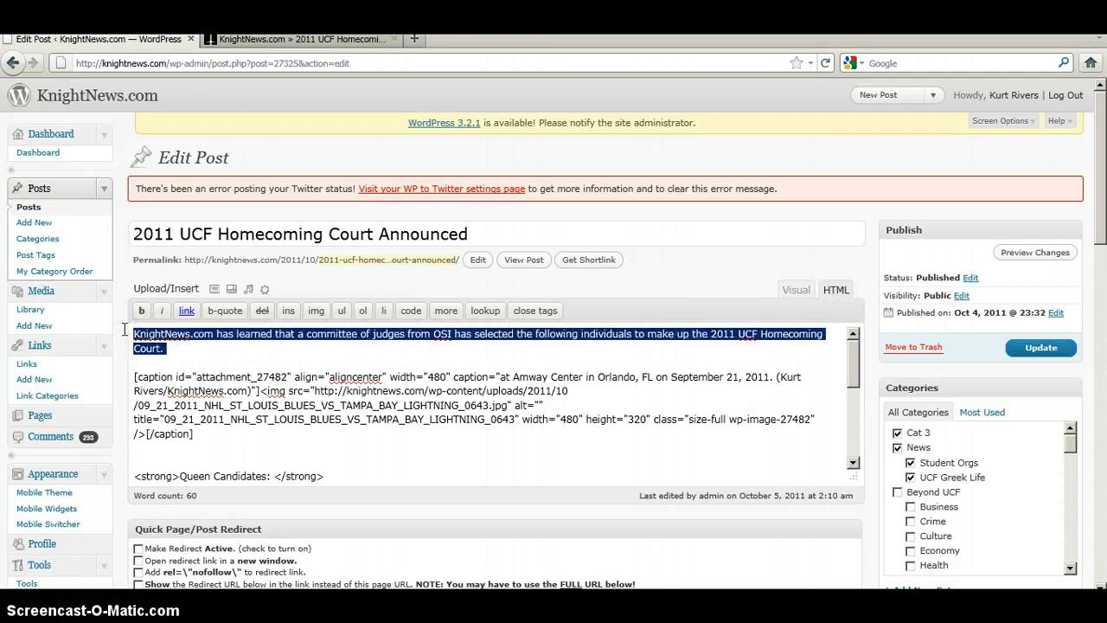
pyautogui.click(190, 352)
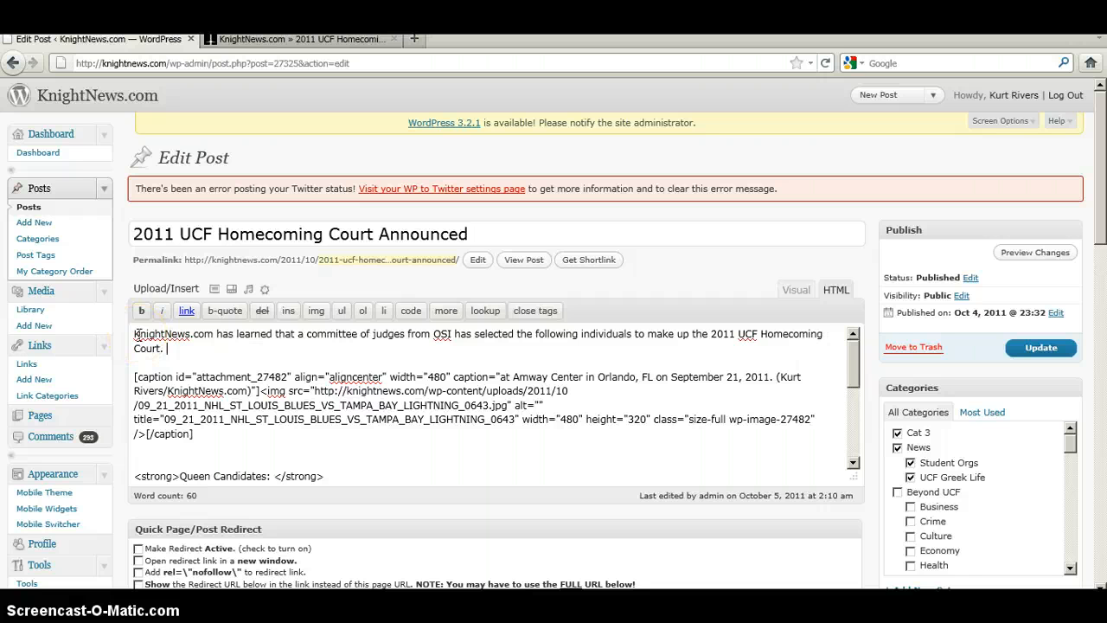
pyautogui.moveTo(194, 434); pyautogui.dragTo(116, 355)
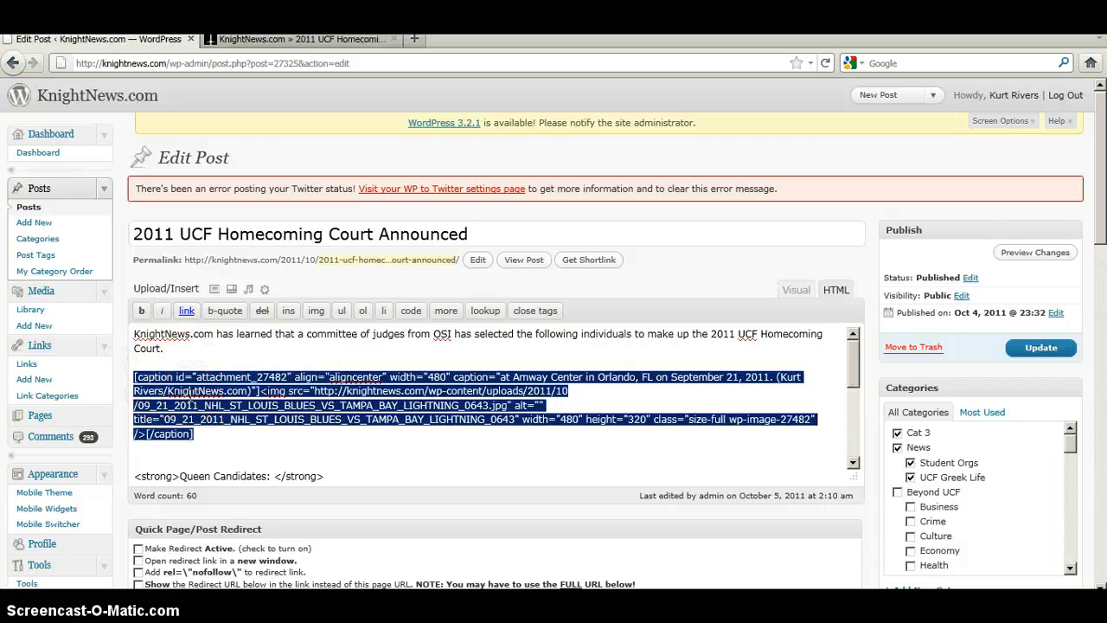
pyautogui.click(151, 377)
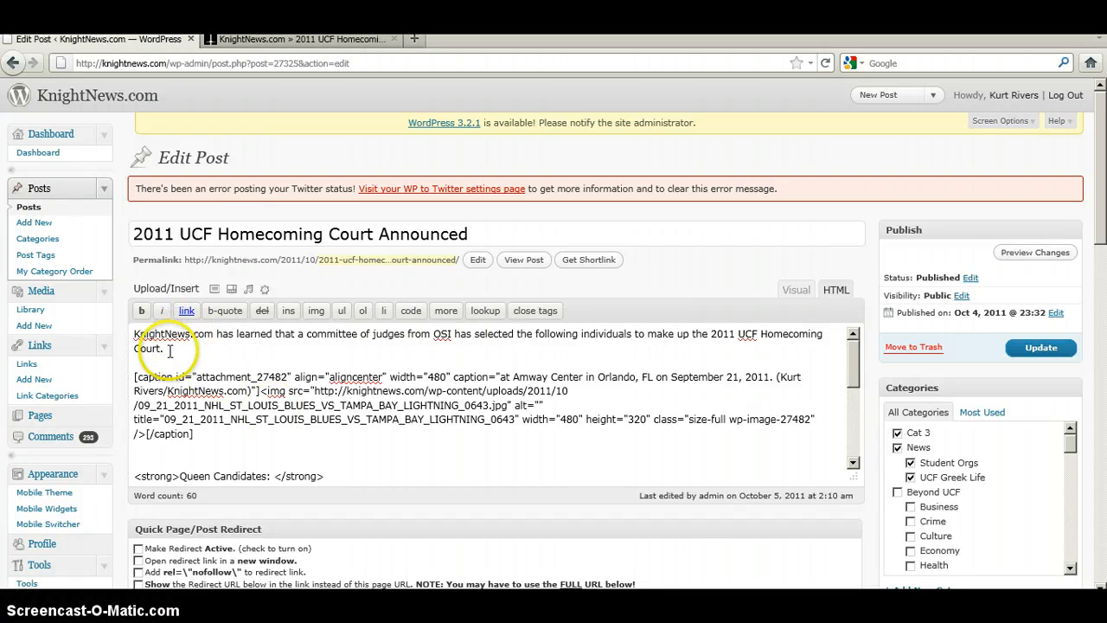
pyautogui.moveTo(164, 348); pyautogui.dragTo(121, 330)
pyautogui.click(204, 357)
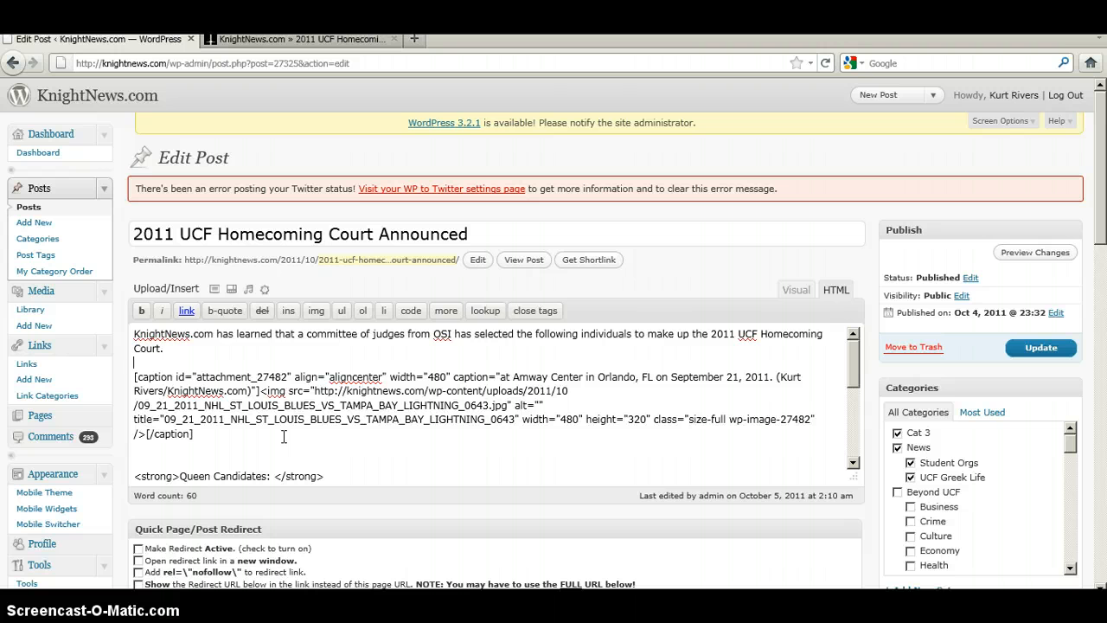
# - Insert three extra line breaks after the opening paragraph, above the image caption code
pyautogui.moveTo(162, 347); pyautogui.dragTo(125, 338)
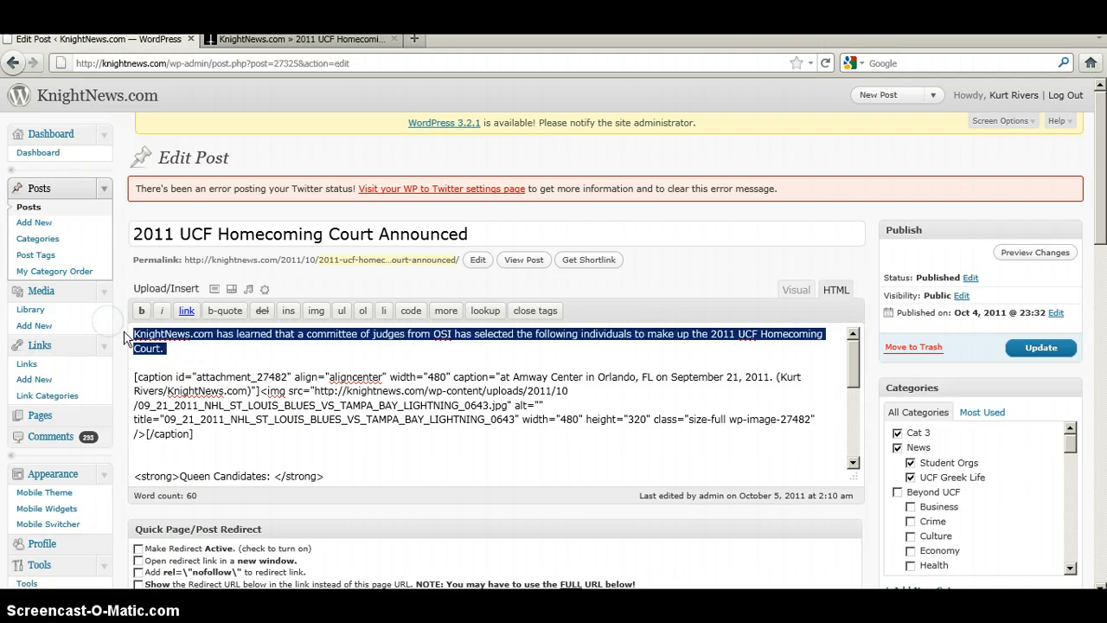
pyautogui.click(165, 348)
pyautogui.press('Return')
pyautogui.press('Return')
pyautogui.press('Return')
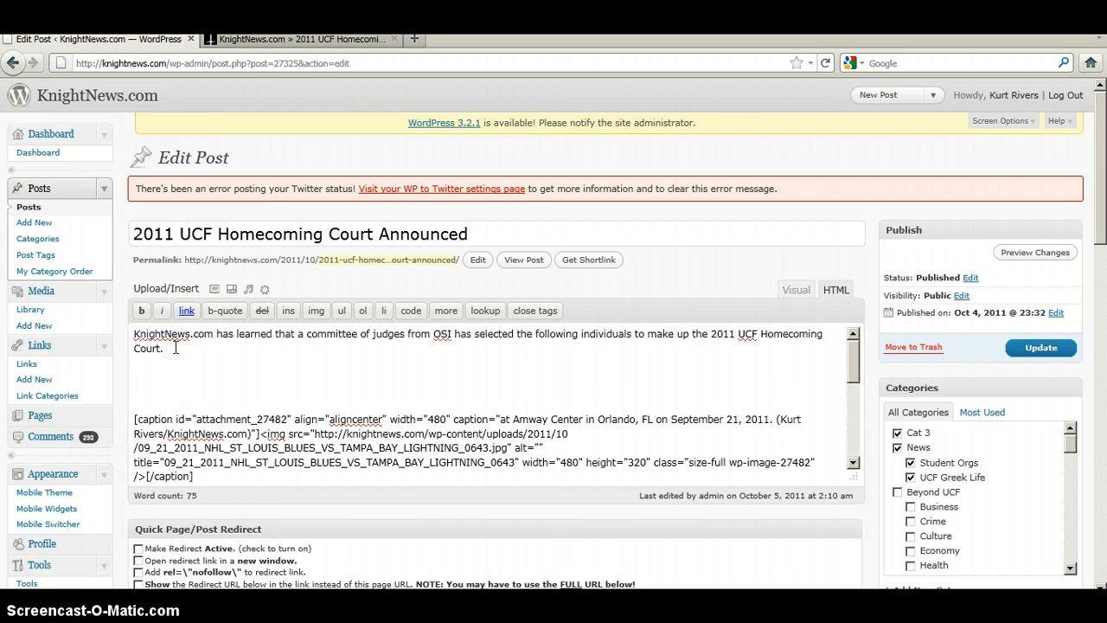
pyautogui.click(134, 369)
# - Examine the caption code block and the remaining post text through the closing voting line
pyautogui.moveTo(853, 359)
pyautogui.mouseDown()
pyautogui.moveTo(854, 398)
pyautogui.moveTo(852, 355)
pyautogui.mouseUp()
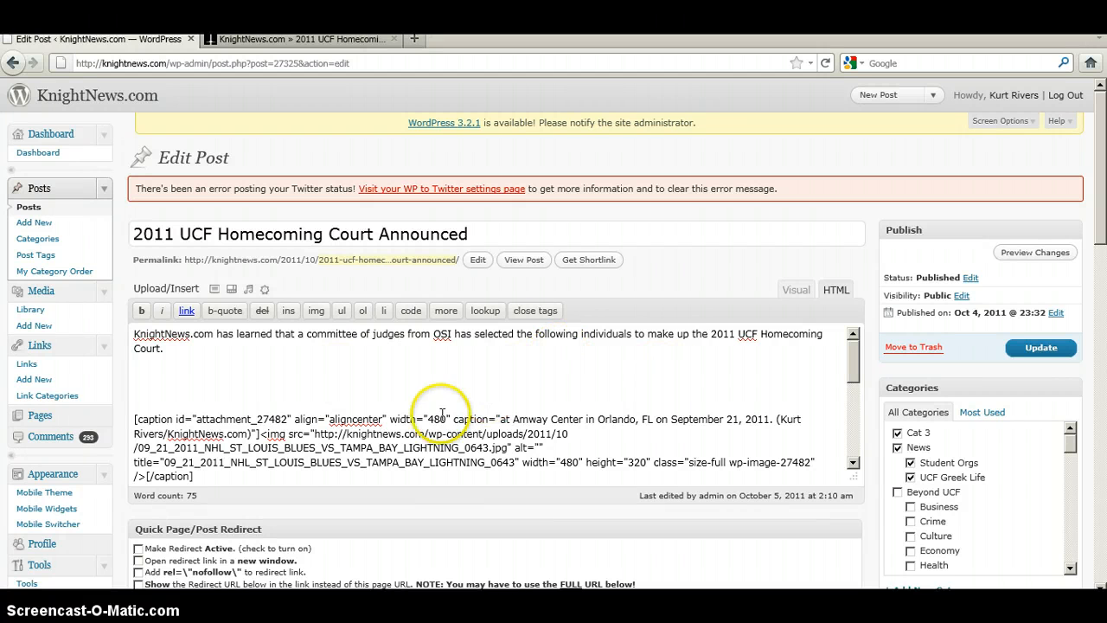
pyautogui.moveTo(194, 477); pyautogui.dragTo(129, 403)
pyautogui.click(512, 448)
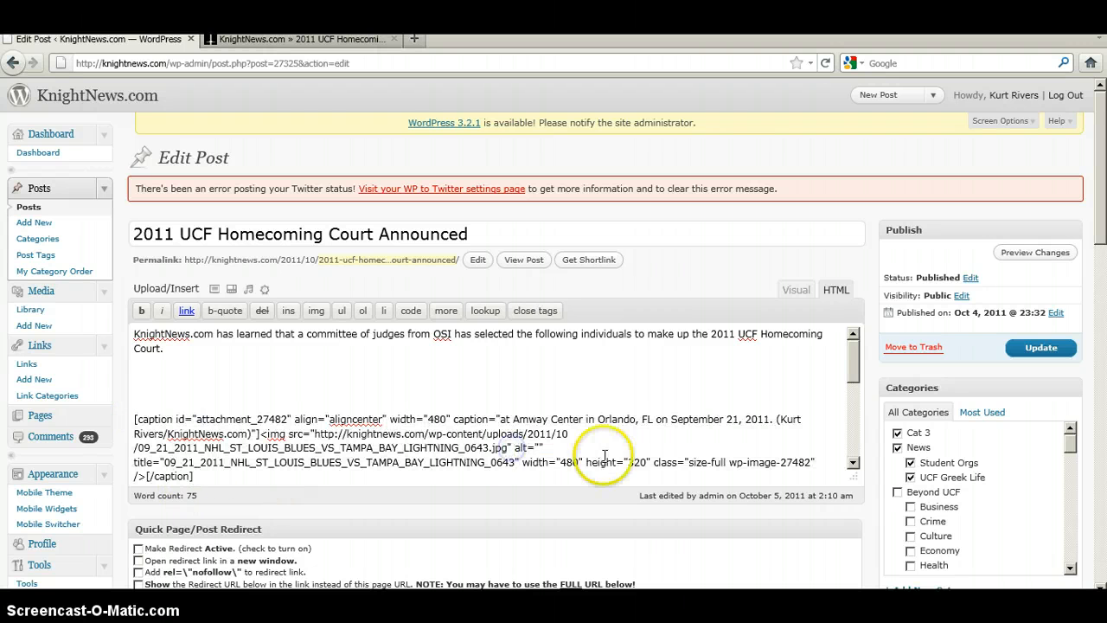
pyautogui.moveTo(853, 346); pyautogui.dragTo(863, 439)
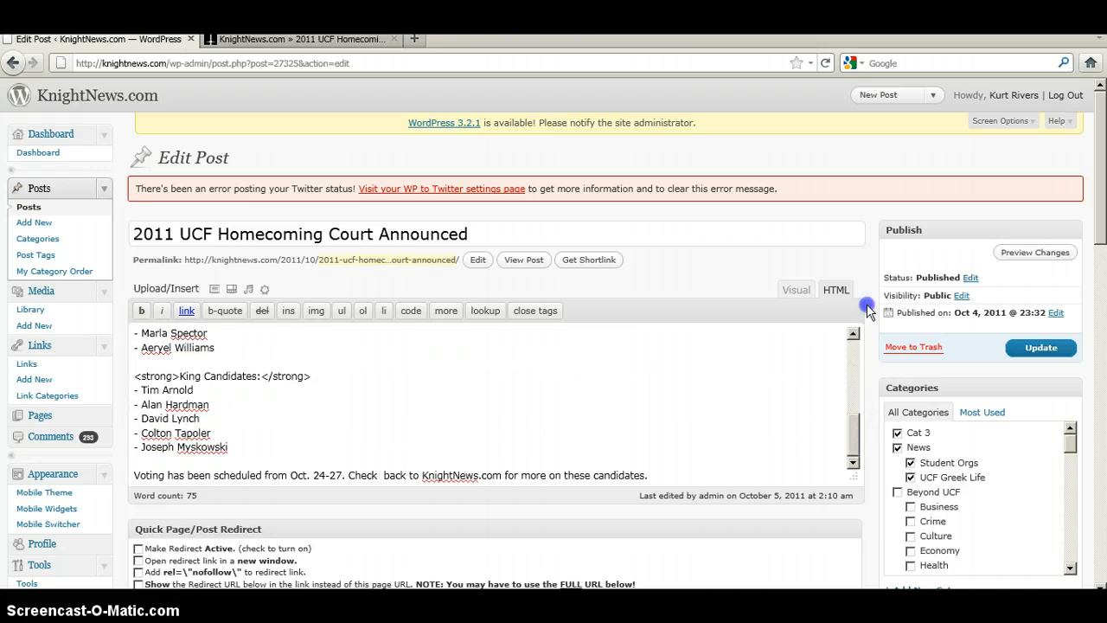
pyautogui.moveTo(868, 309); pyautogui.dragTo(872, 292)
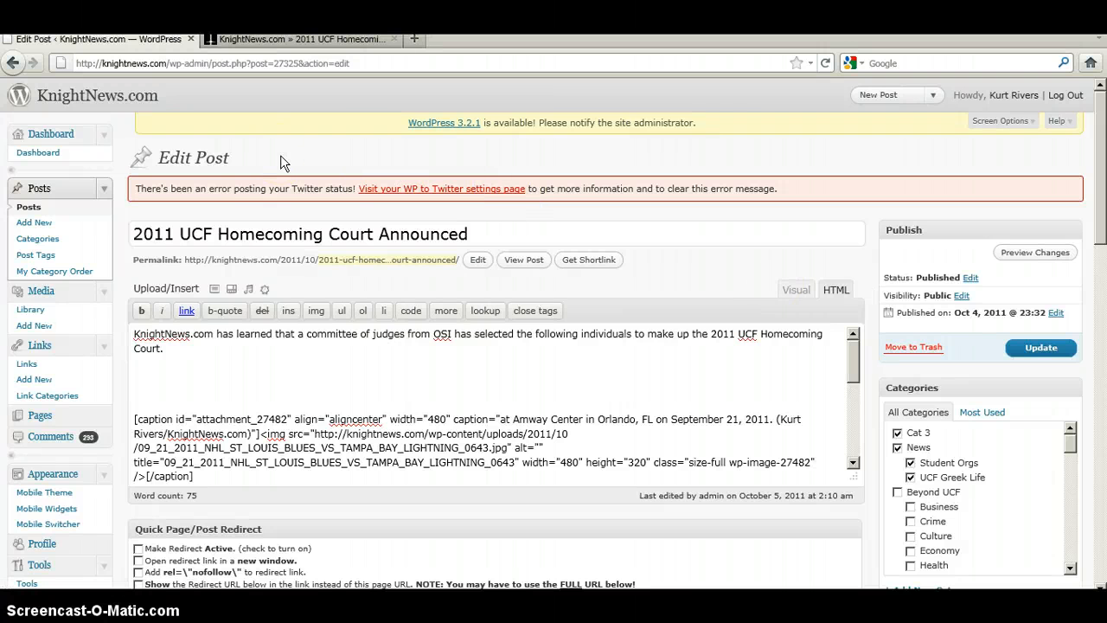
# - Leave the Homecoming Court post without saving and open the "Image Demo" draft for editing
pyautogui.click(41, 189)
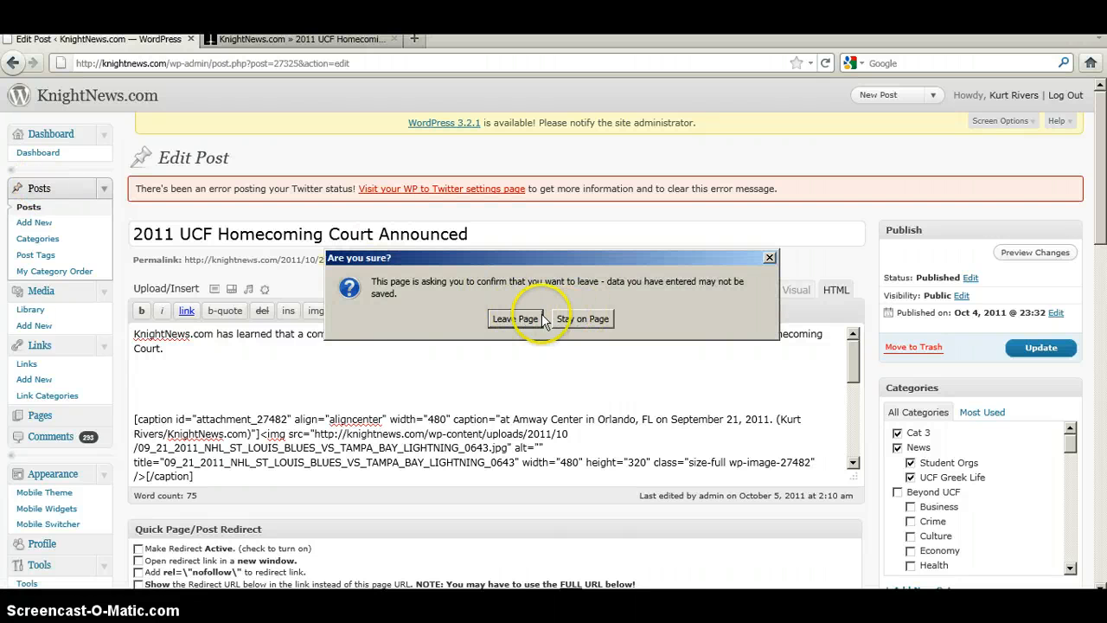
pyautogui.click(516, 319)
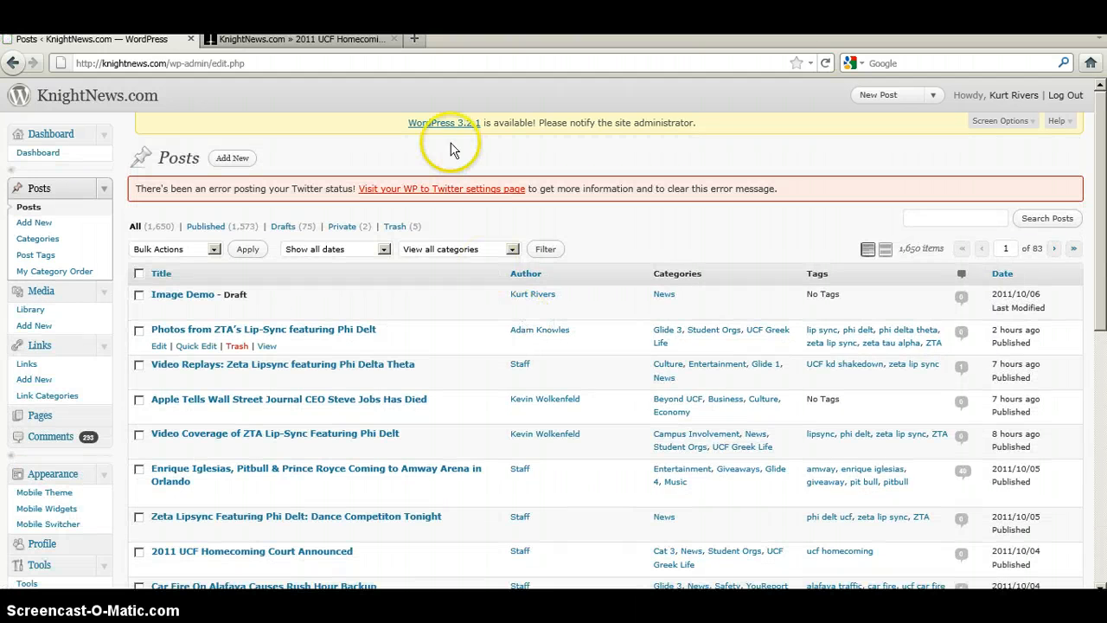
pyautogui.click(183, 296)
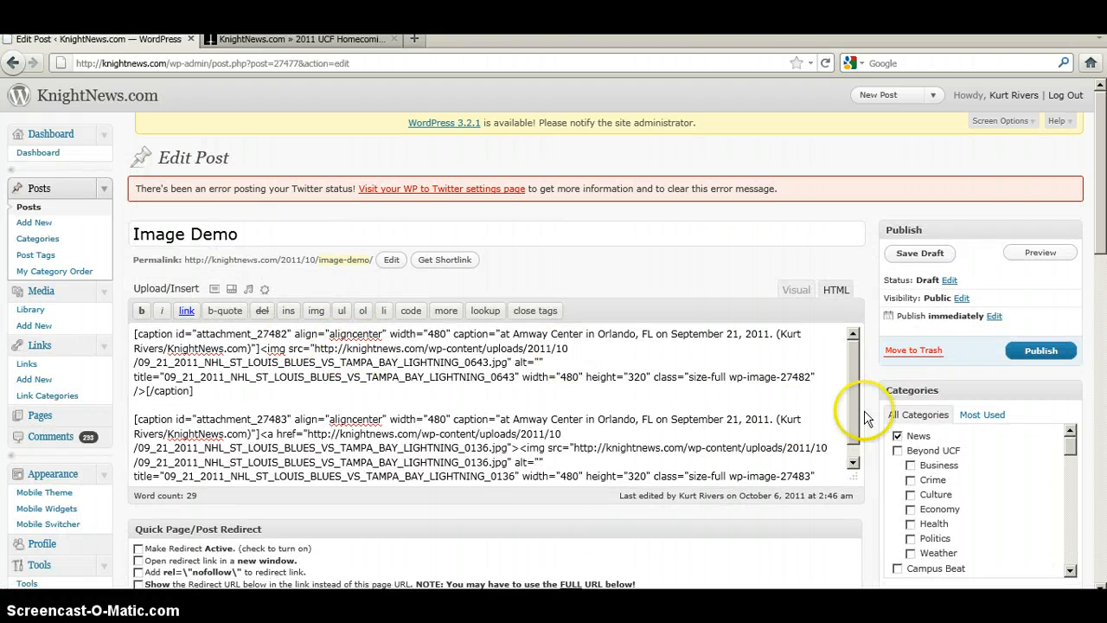
# - Preview the Image Demo draft and compare its two captioned hockey photos and their layout on the page
pyautogui.moveTo(858, 415); pyautogui.dragTo(858, 441)
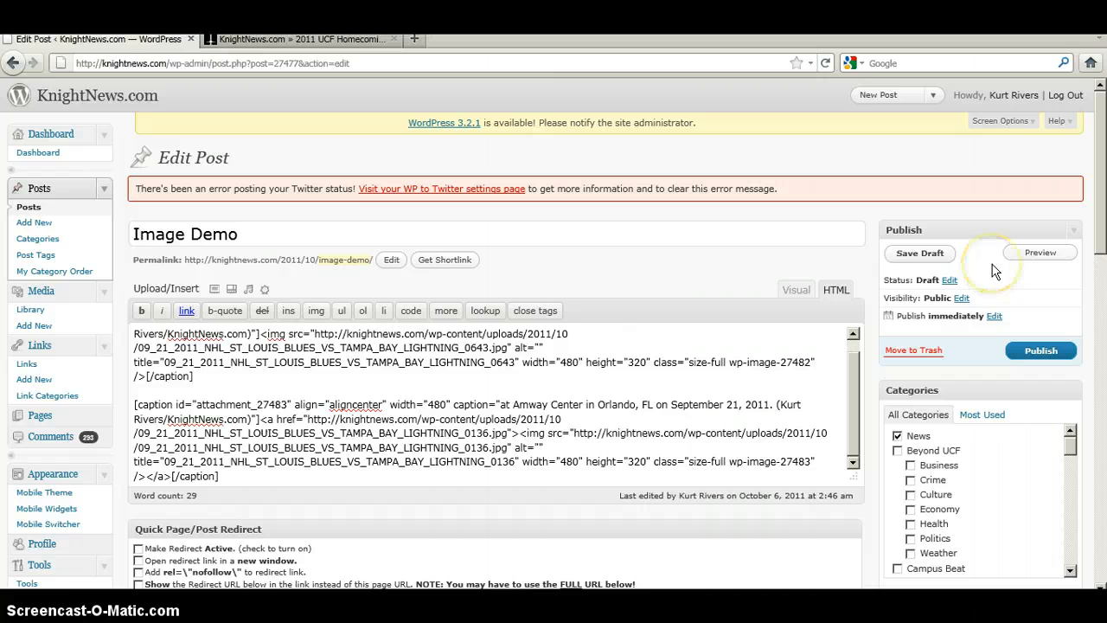
pyautogui.click(1019, 253)
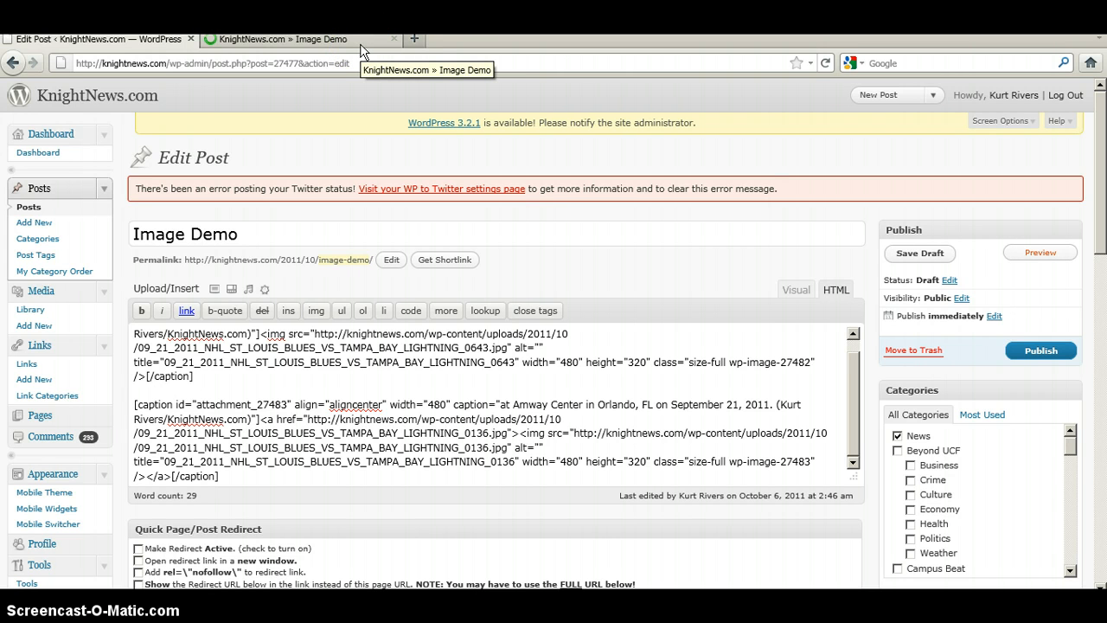
pyautogui.click(334, 44)
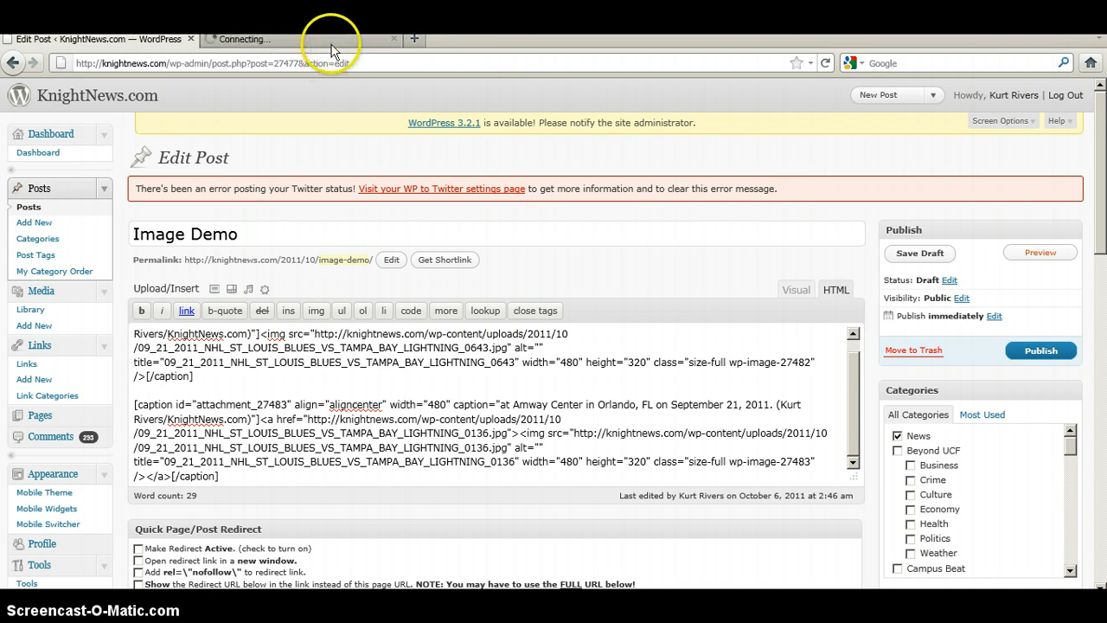
pyautogui.scroll(-6, 135, 223)
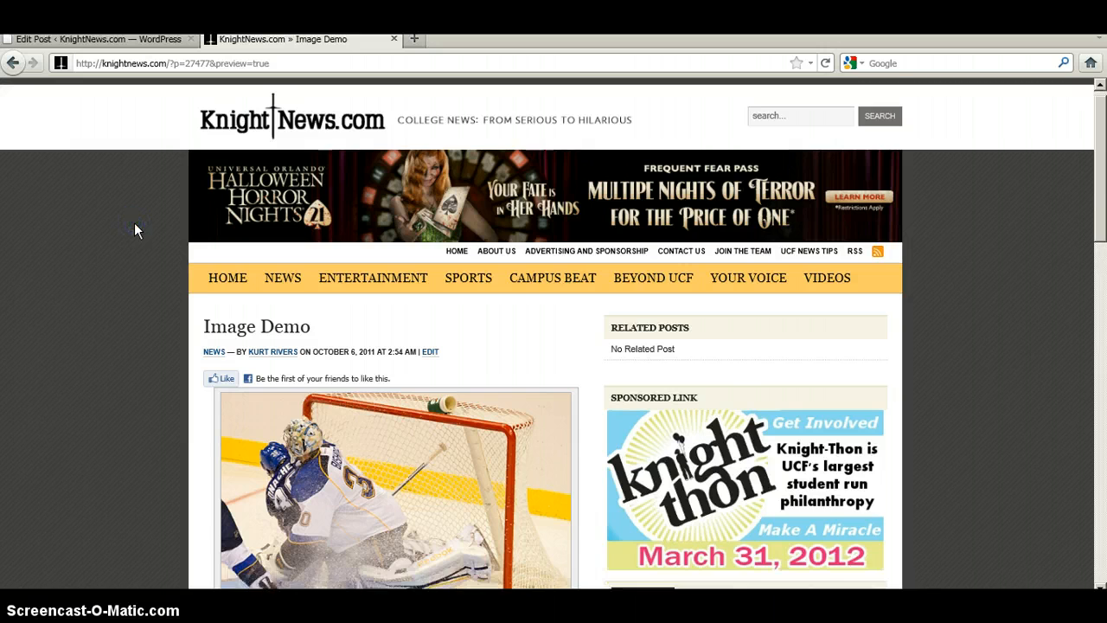
pyautogui.scroll(-3, 135, 228)
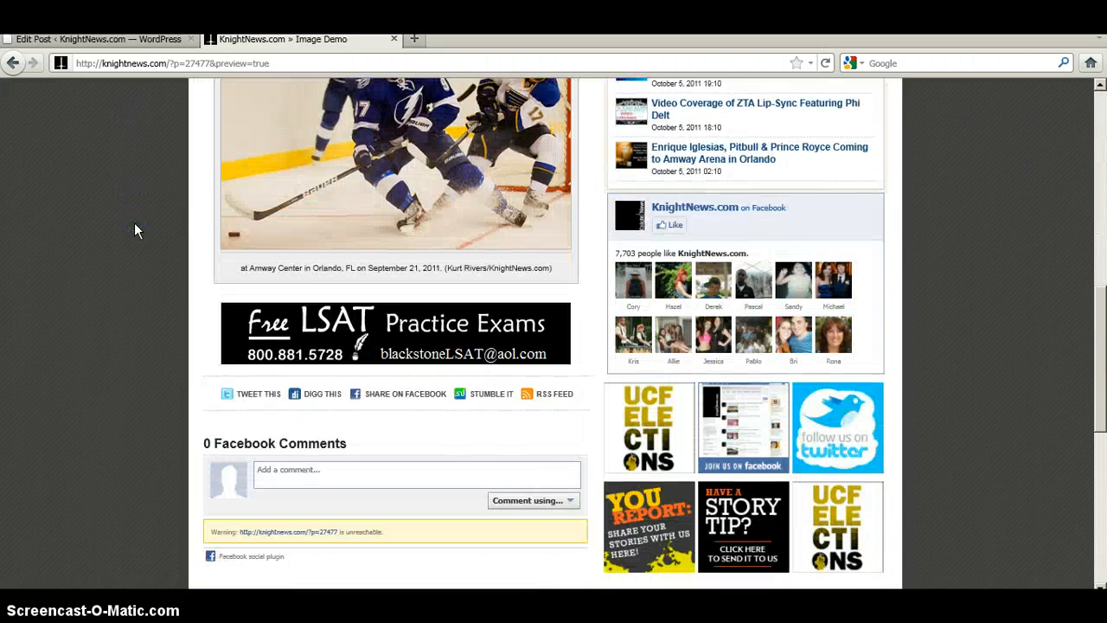
pyautogui.scroll(4, 135, 228)
pyautogui.scroll(4, 135, 225)
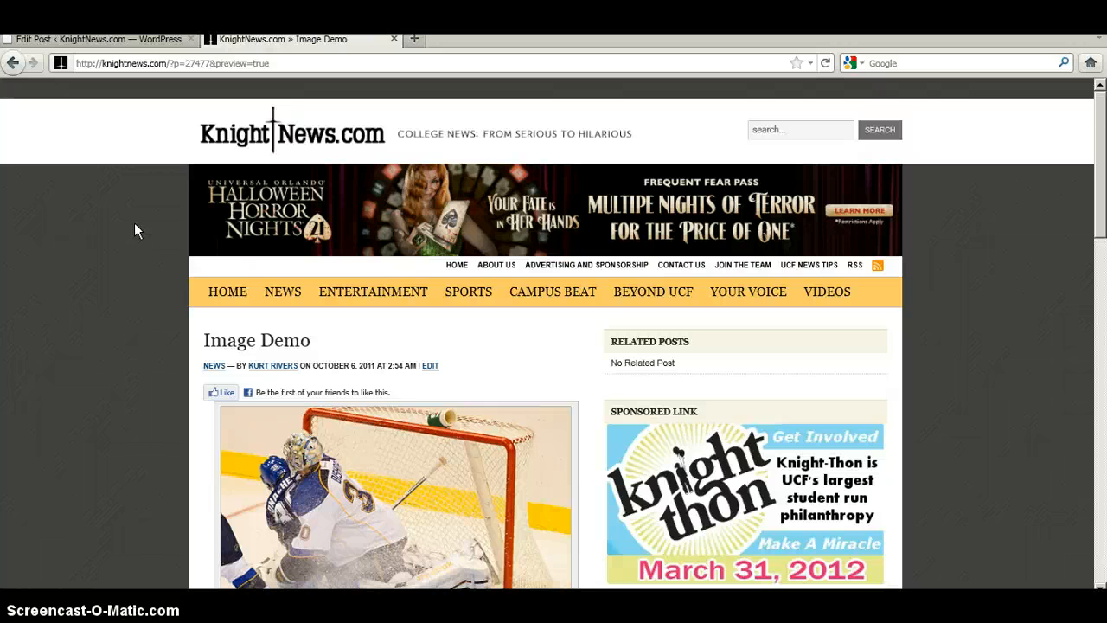
pyautogui.scroll(-2, 134, 231)
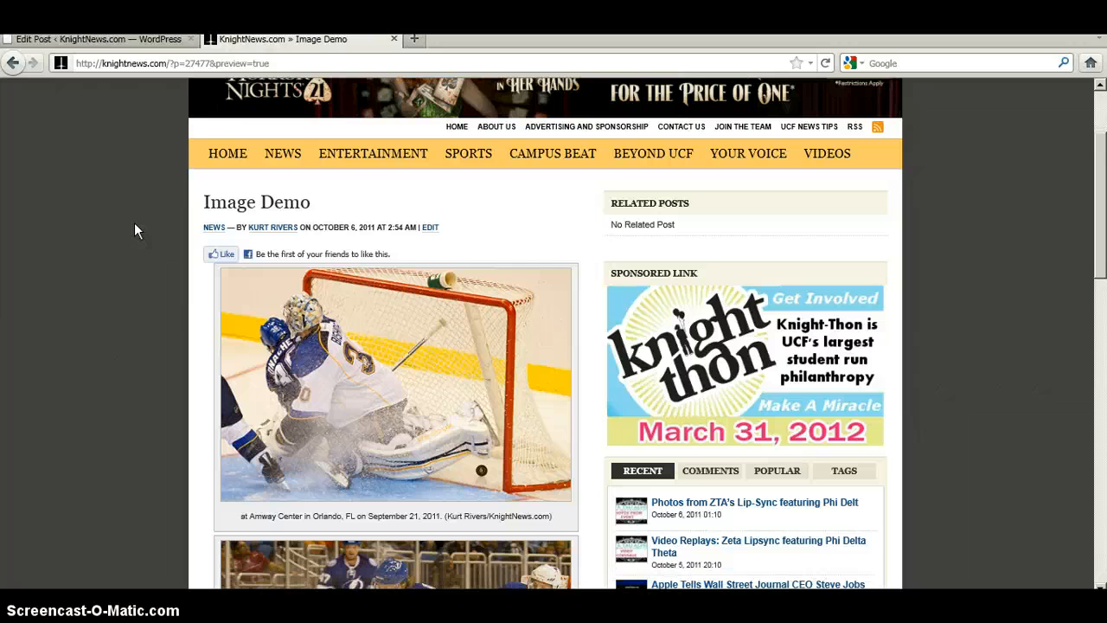
pyautogui.scroll(-2, 134, 224)
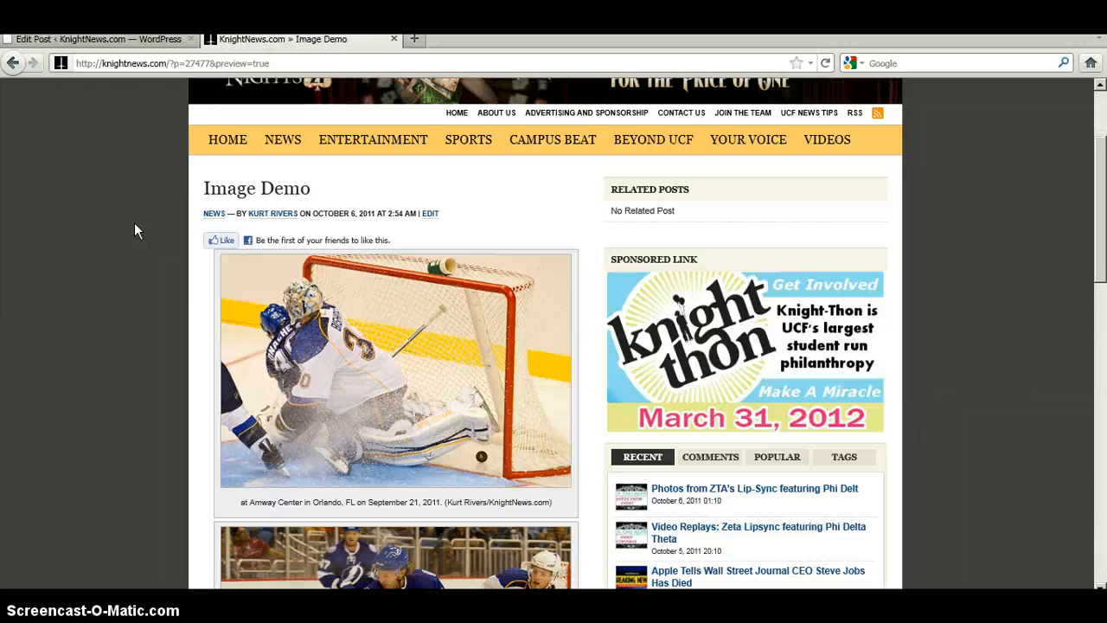
pyautogui.scroll(-4, 135, 223)
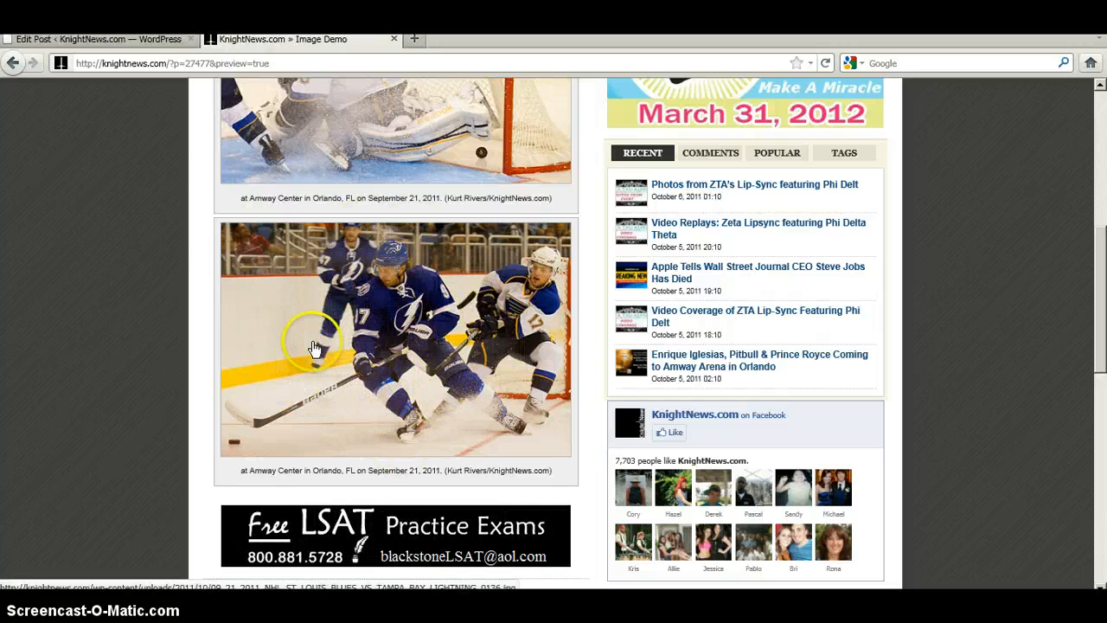
pyautogui.click(112, 43)
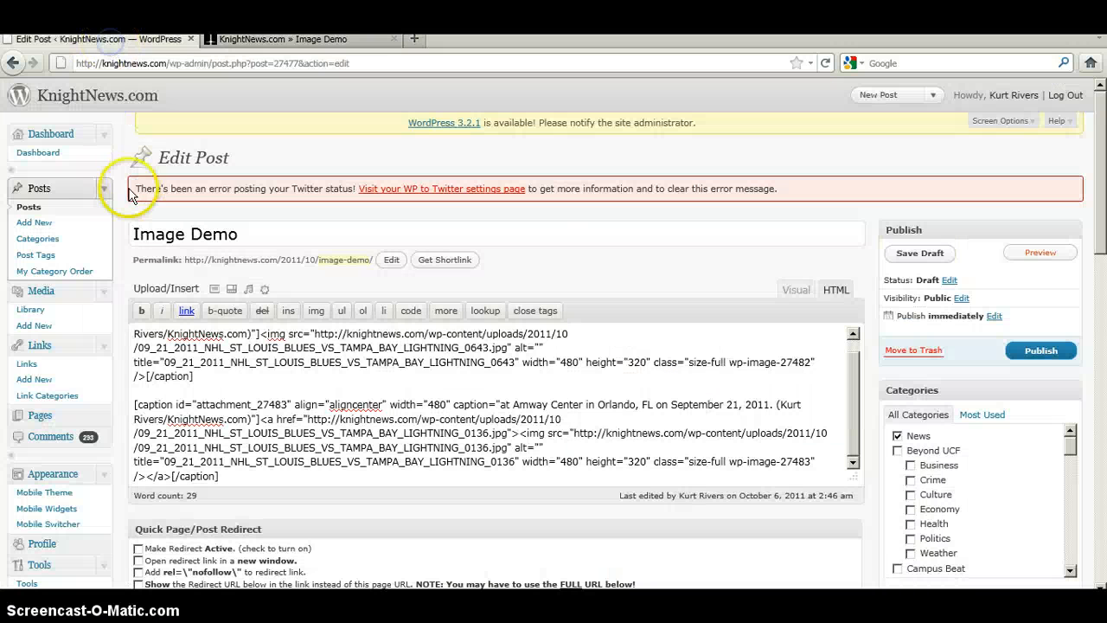
pyautogui.click(290, 40)
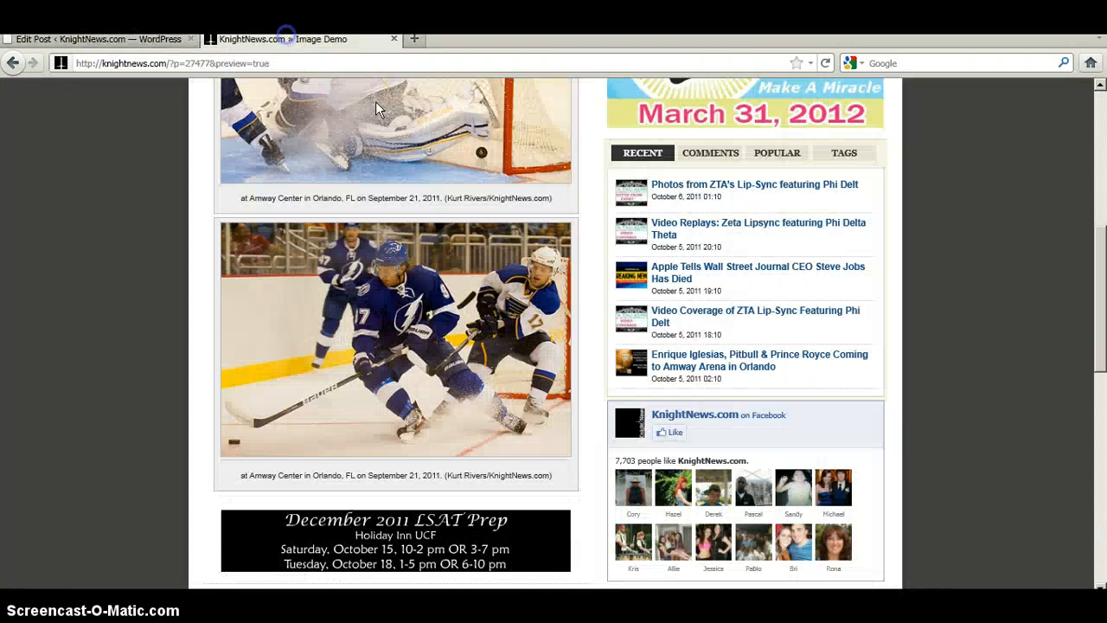
pyautogui.moveTo(1101, 259)
pyautogui.mouseDown()
pyautogui.moveTo(1103, 204)
pyautogui.moveTo(1102, 279)
pyautogui.mouseUp()
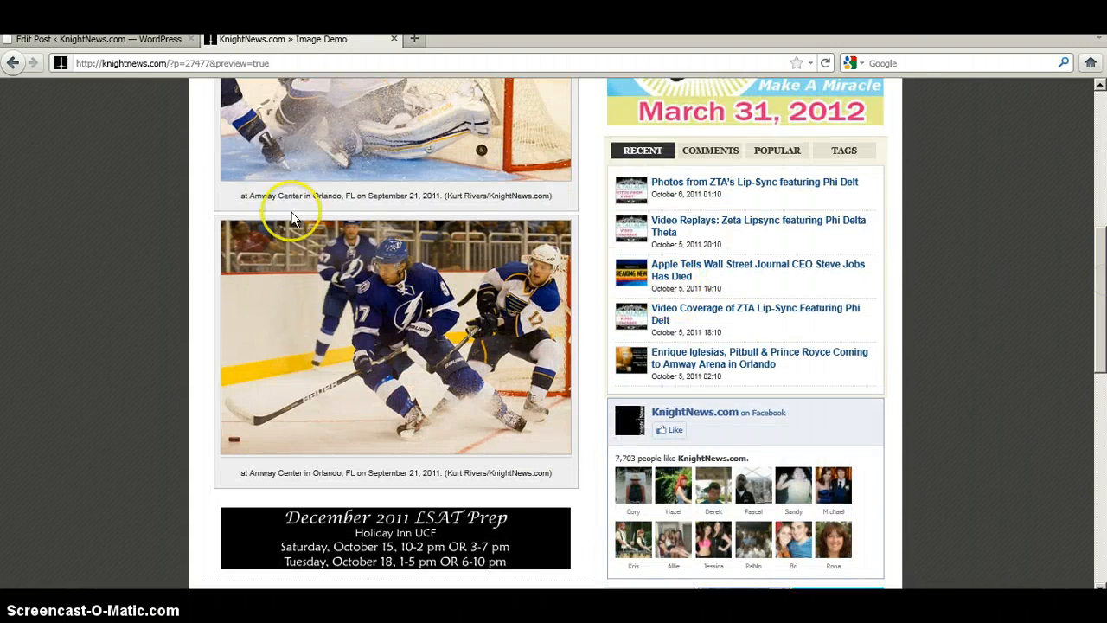
# - Copy the entire second caption block, attachment_27483, from the Image Demo draft's HTML code
pyautogui.click(156, 40)
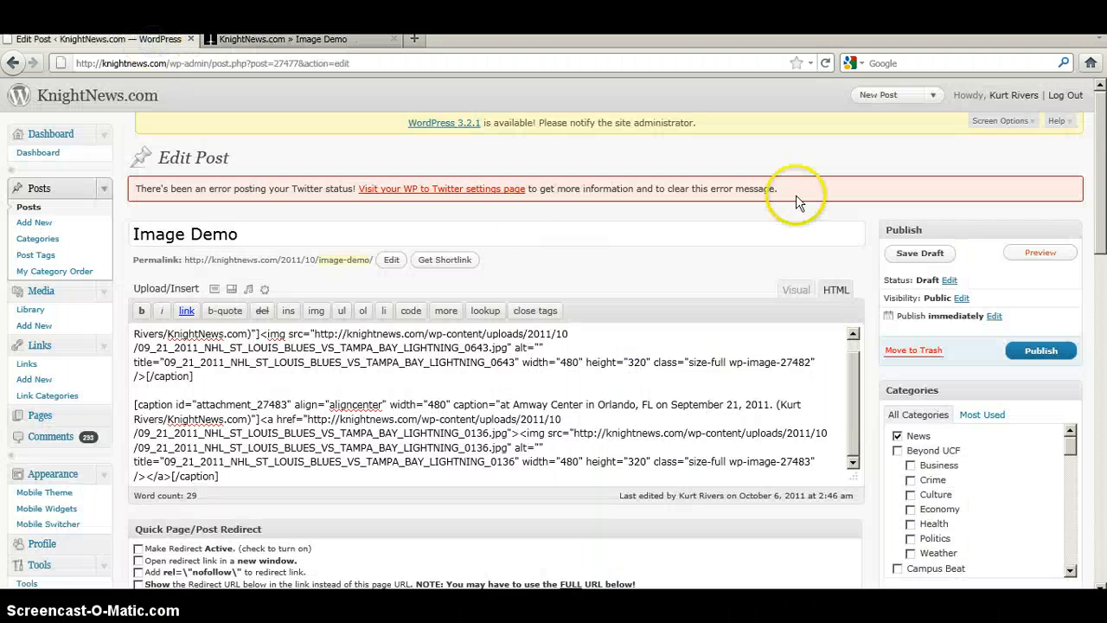
pyautogui.moveTo(1103, 232); pyautogui.dragTo(1103, 255)
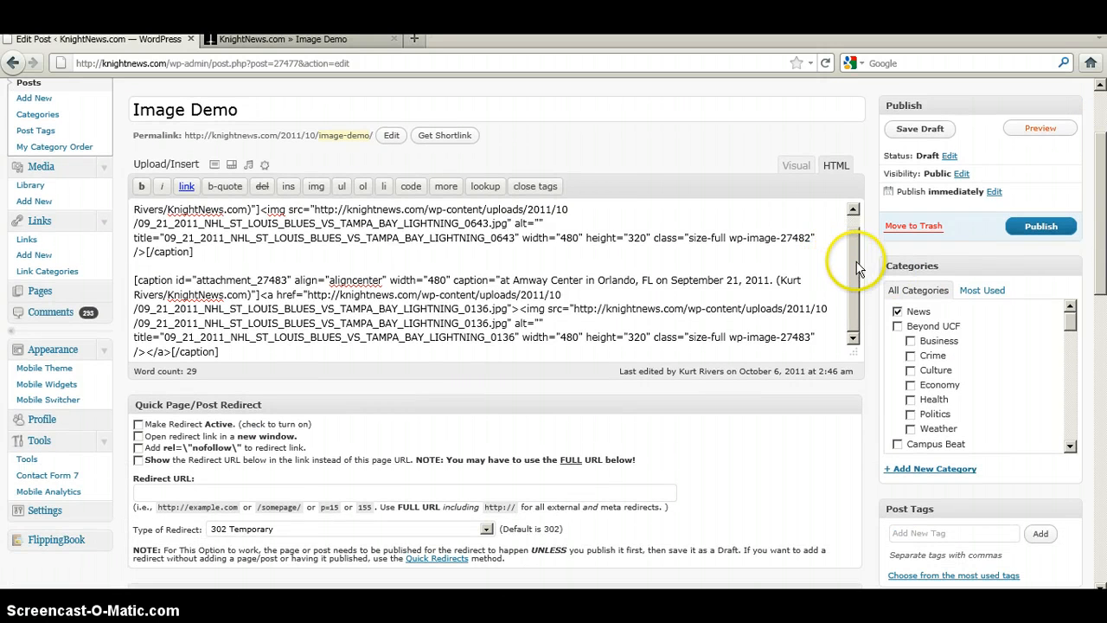
pyautogui.moveTo(853, 226); pyautogui.dragTo(854, 214)
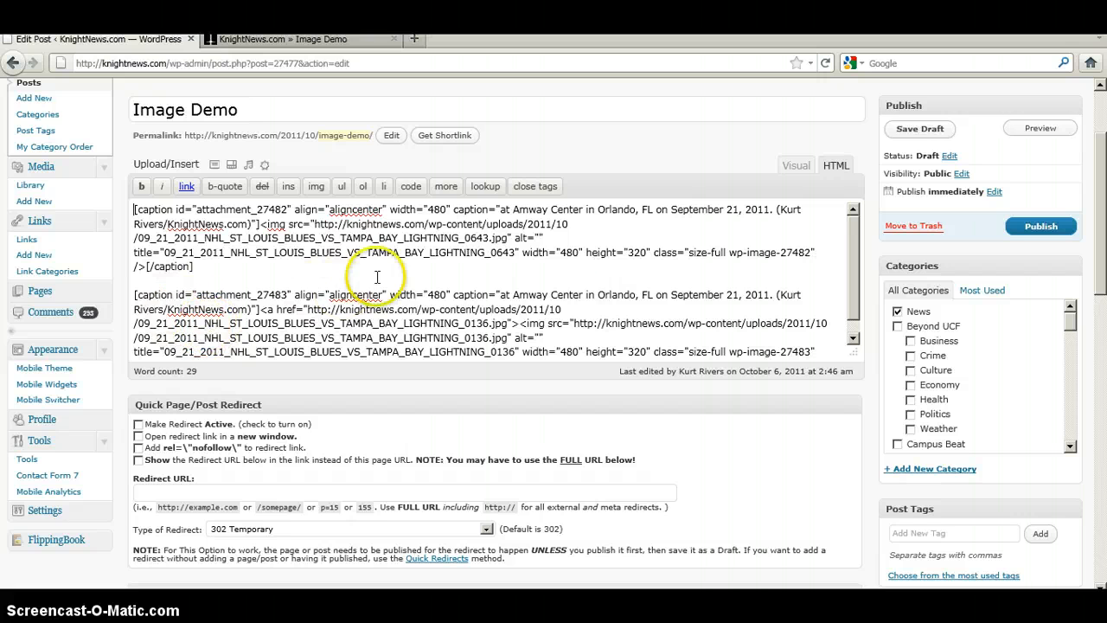
pyautogui.moveTo(862, 298); pyautogui.dragTo(855, 321)
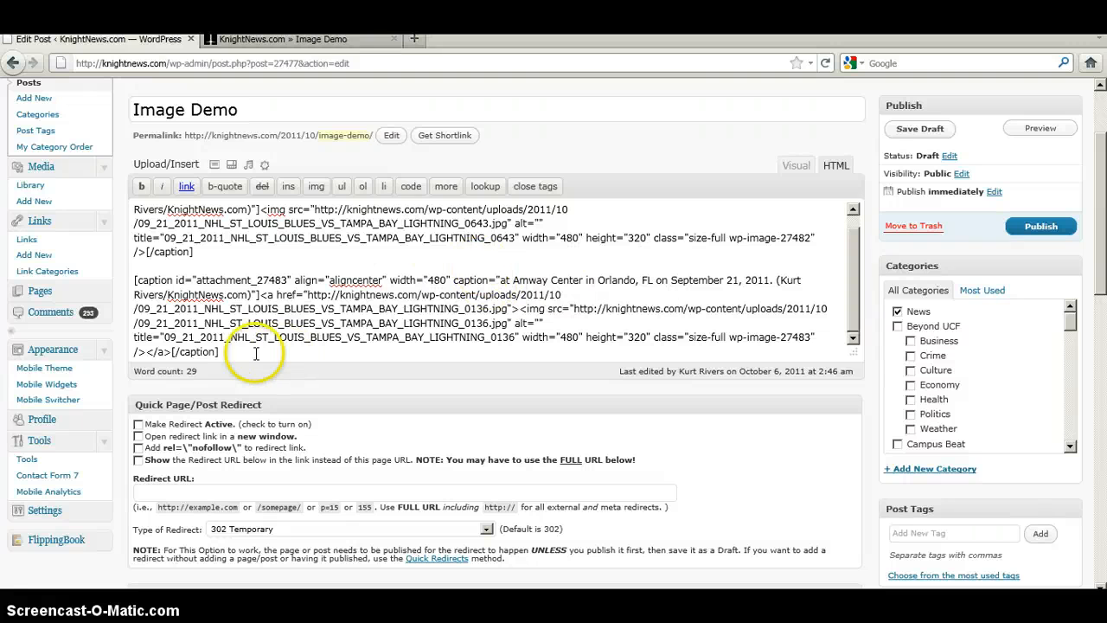
pyautogui.moveTo(233, 351); pyautogui.dragTo(124, 285)
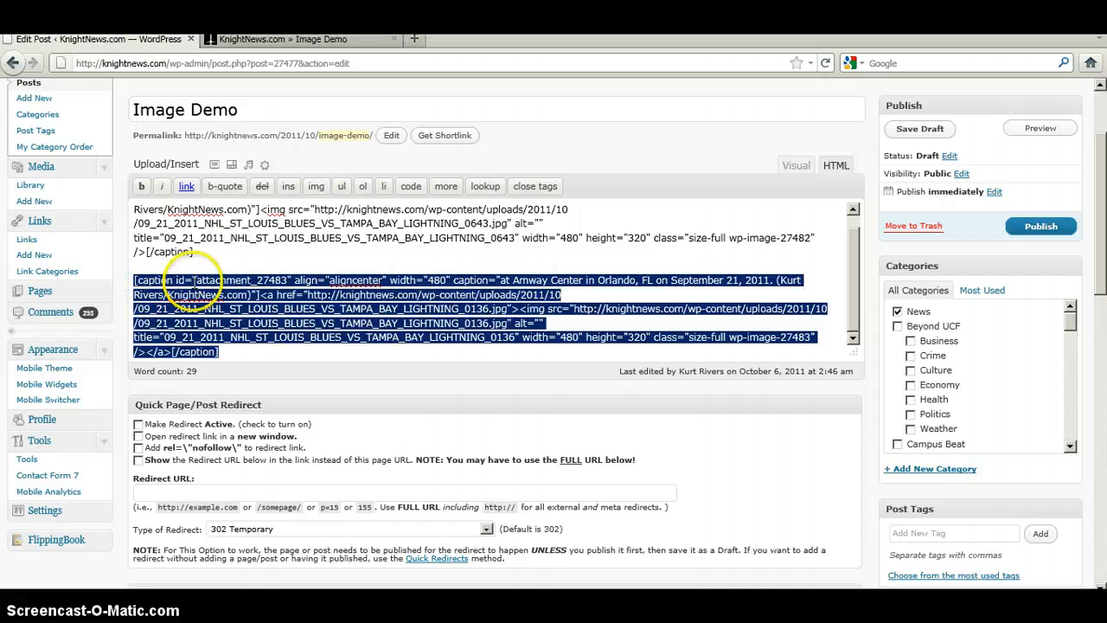
pyautogui.rightClick(218, 294)
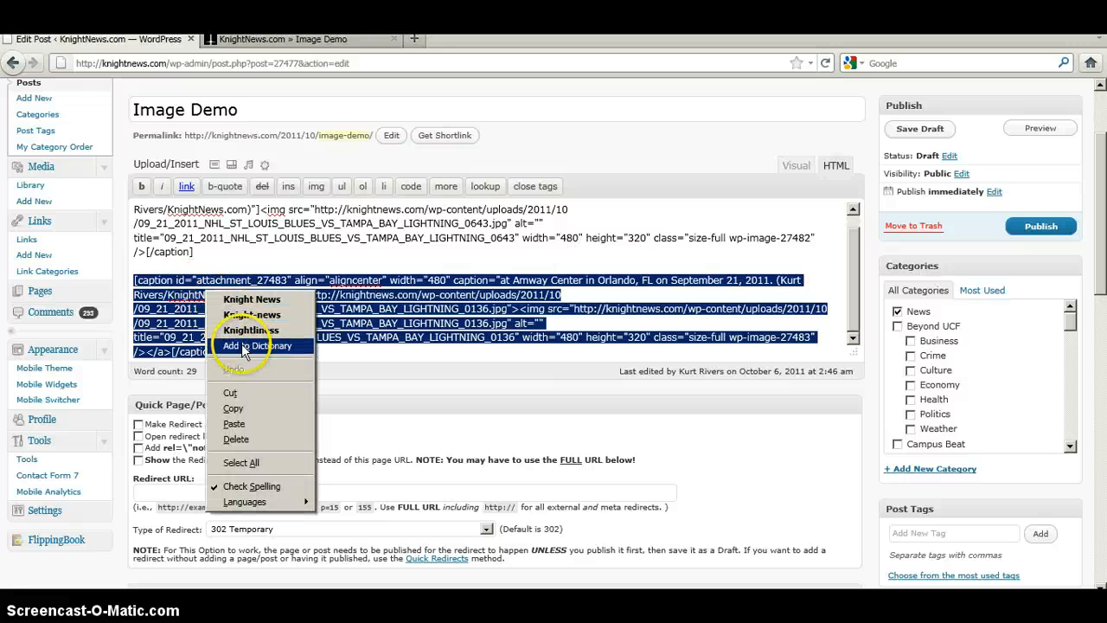
pyautogui.click(234, 407)
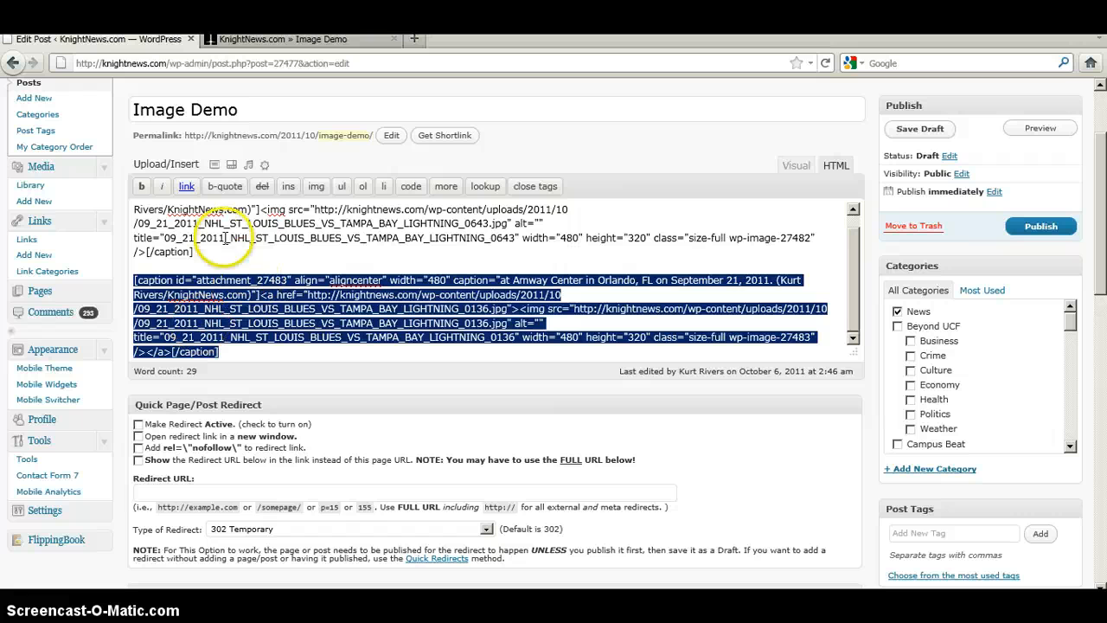
pyautogui.click(1104, 116)
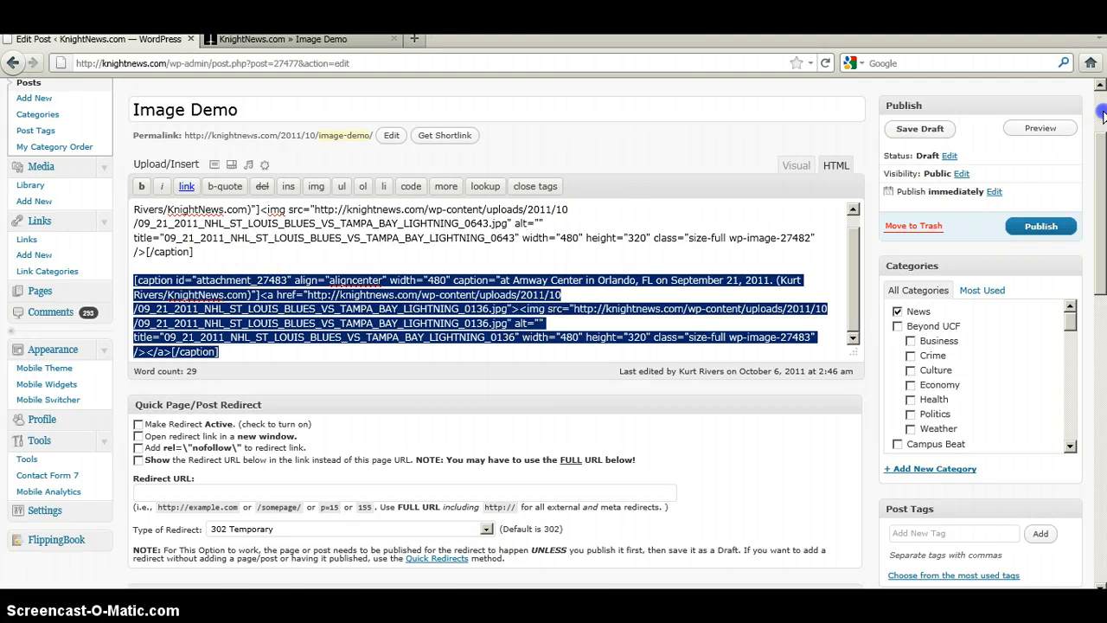